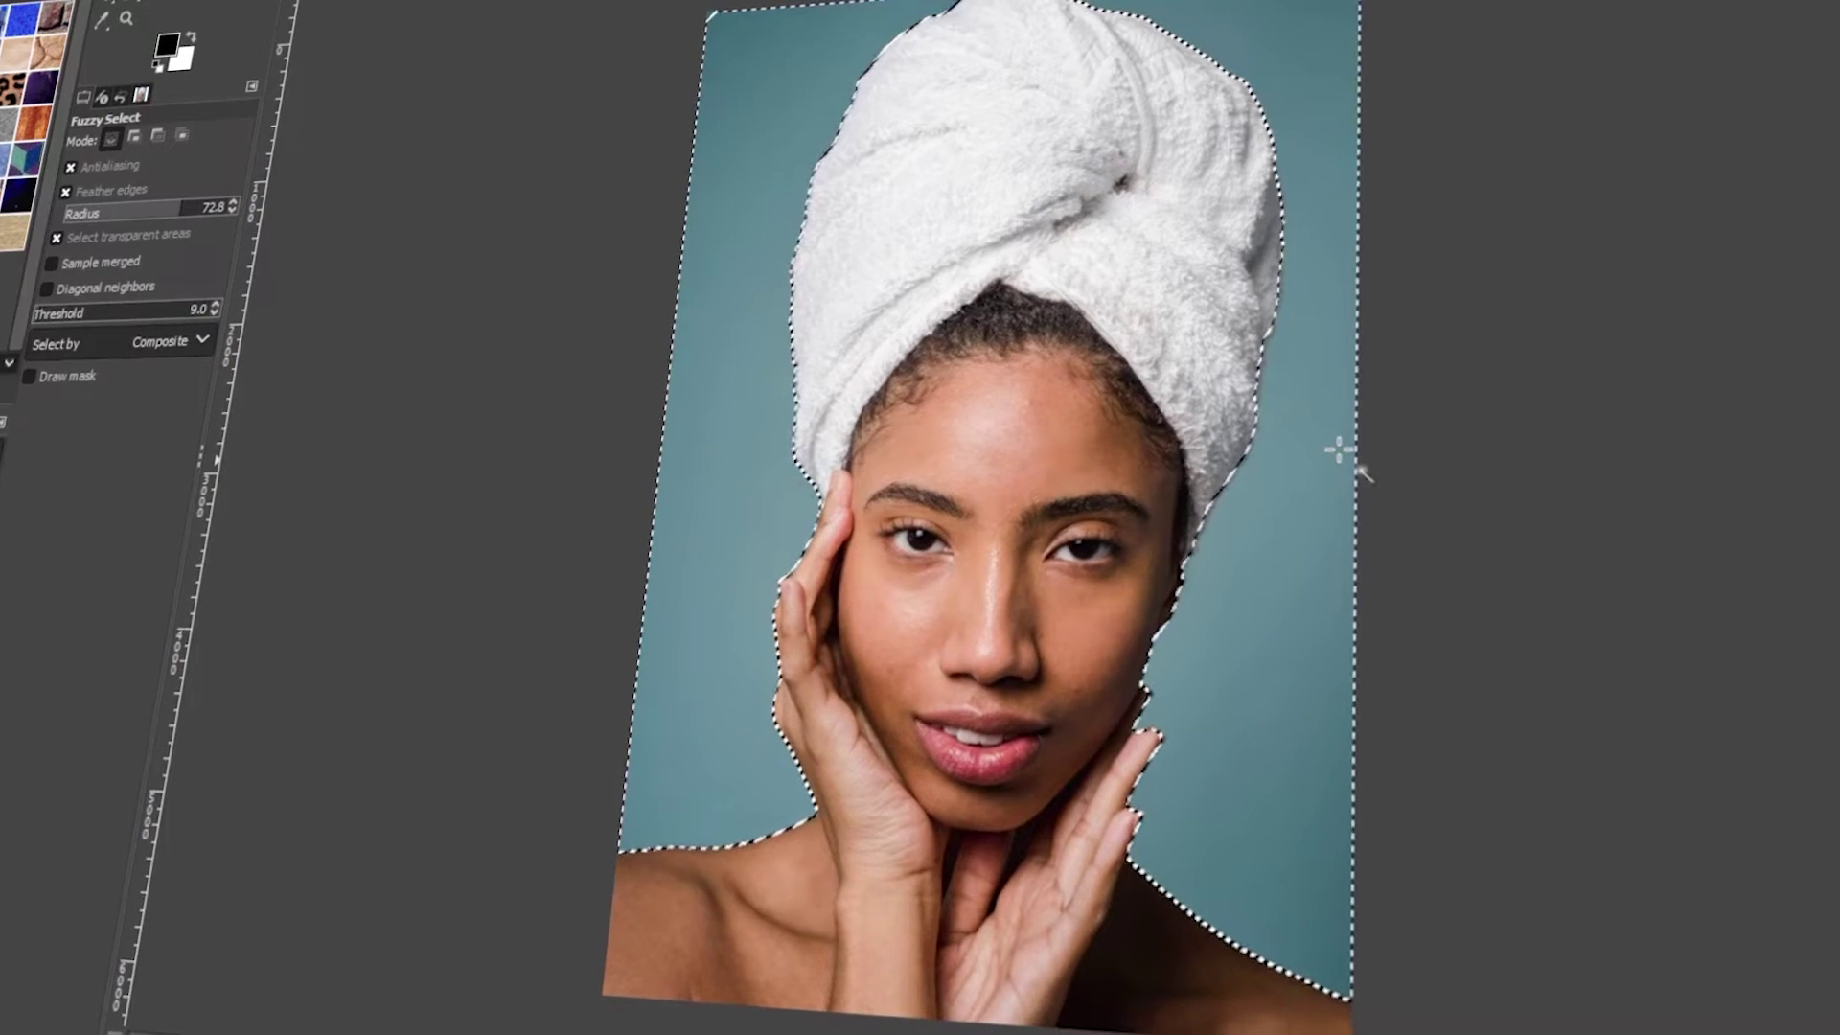
Delete the selected teal background to transparency and clear the selection
key(Delete)
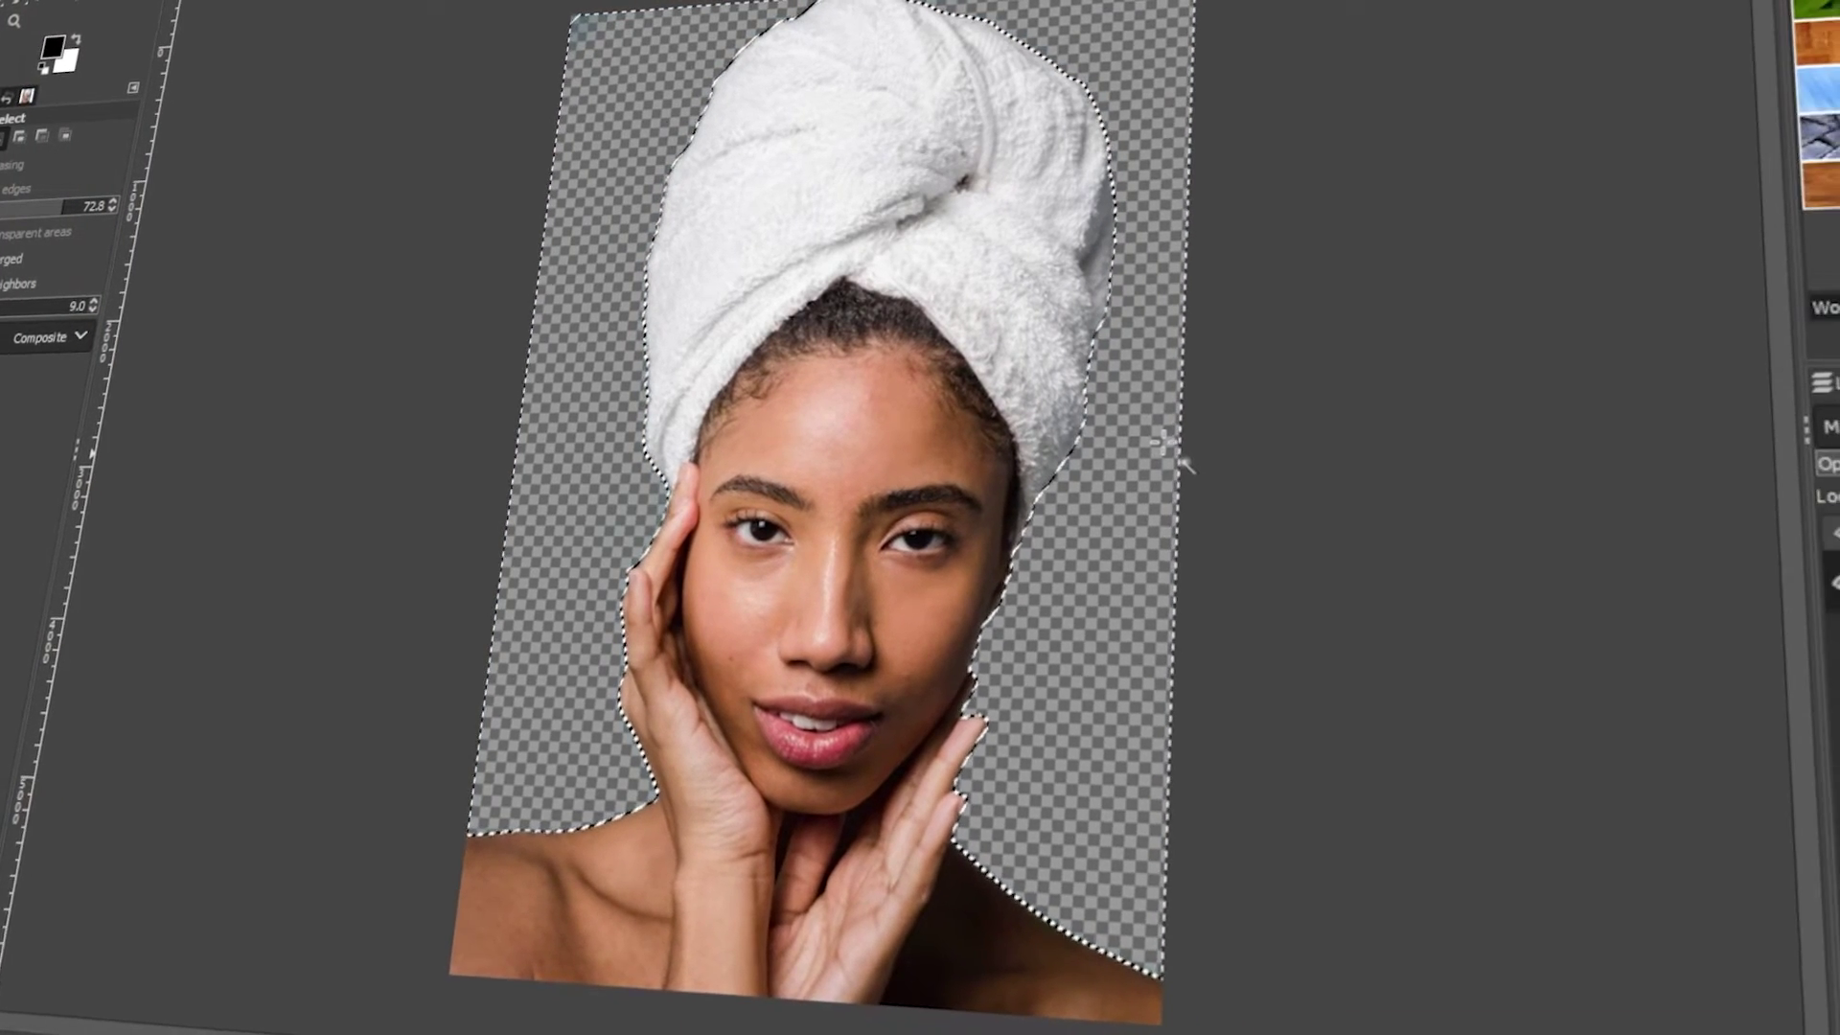
key(ctrl+shift+a)
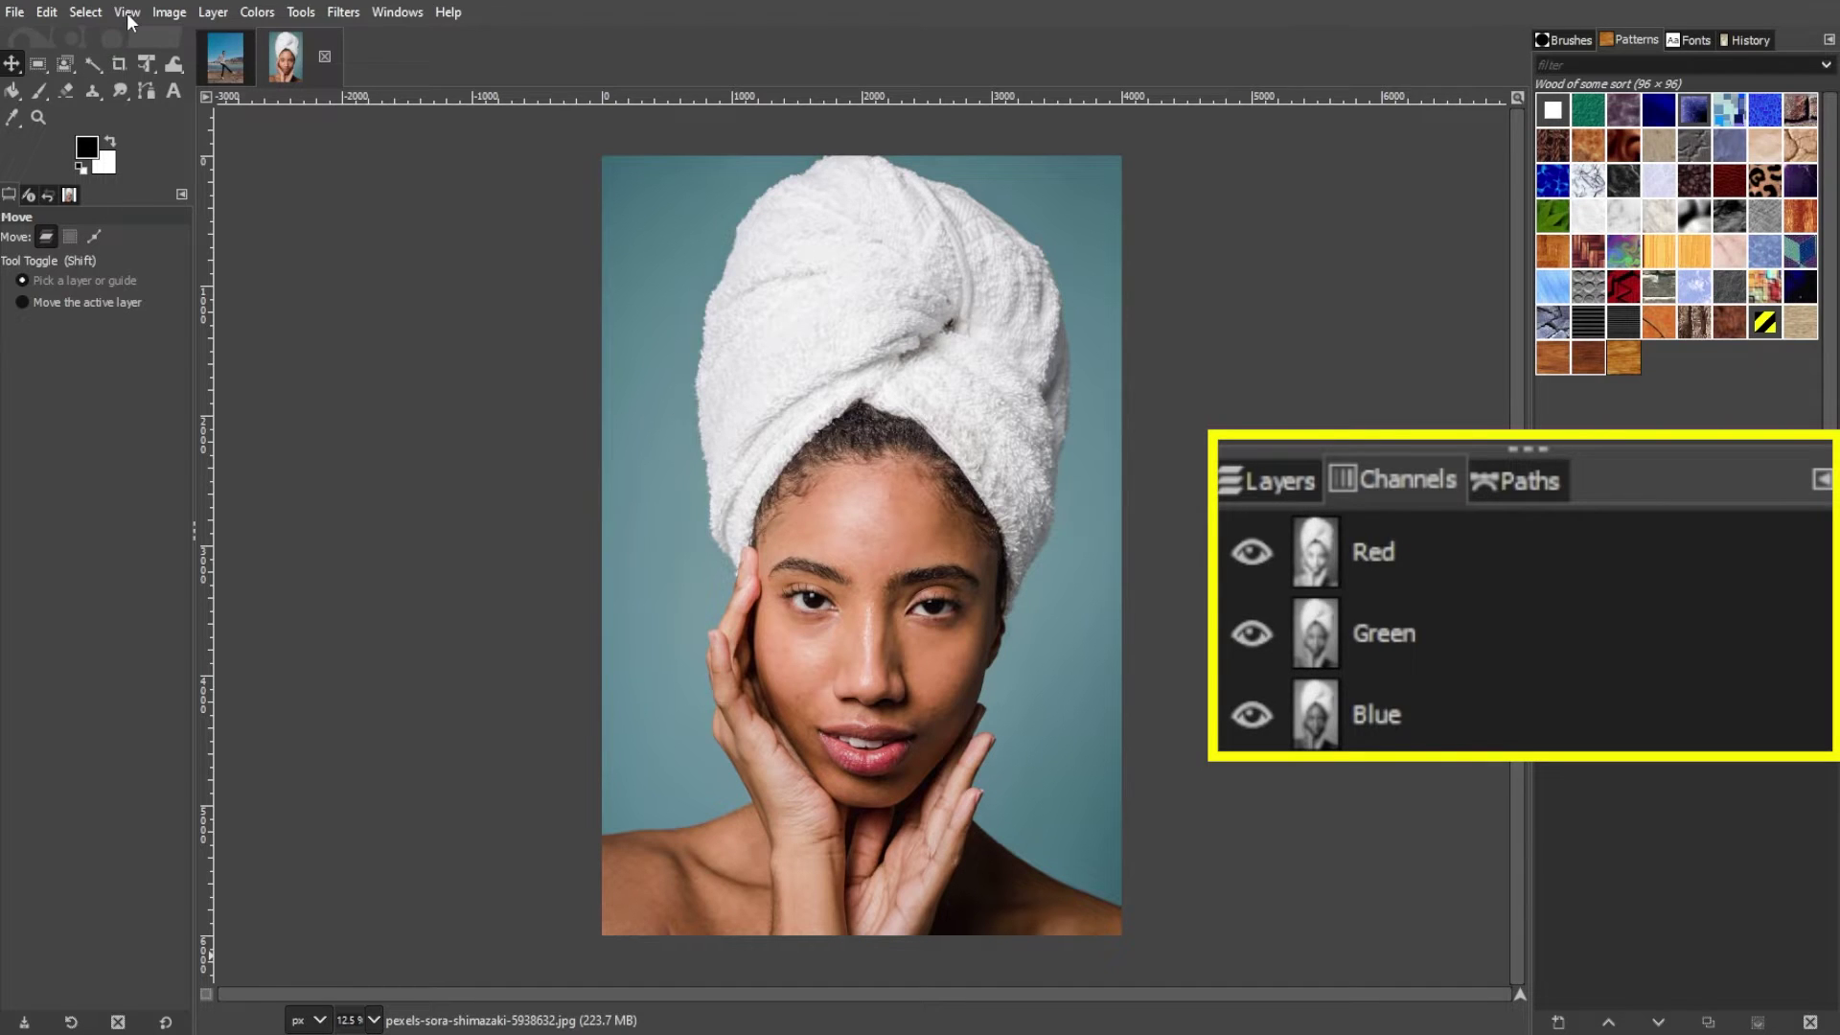
Add an alpha channel to the turban photo via Layer > Transparency
click(226, 13)
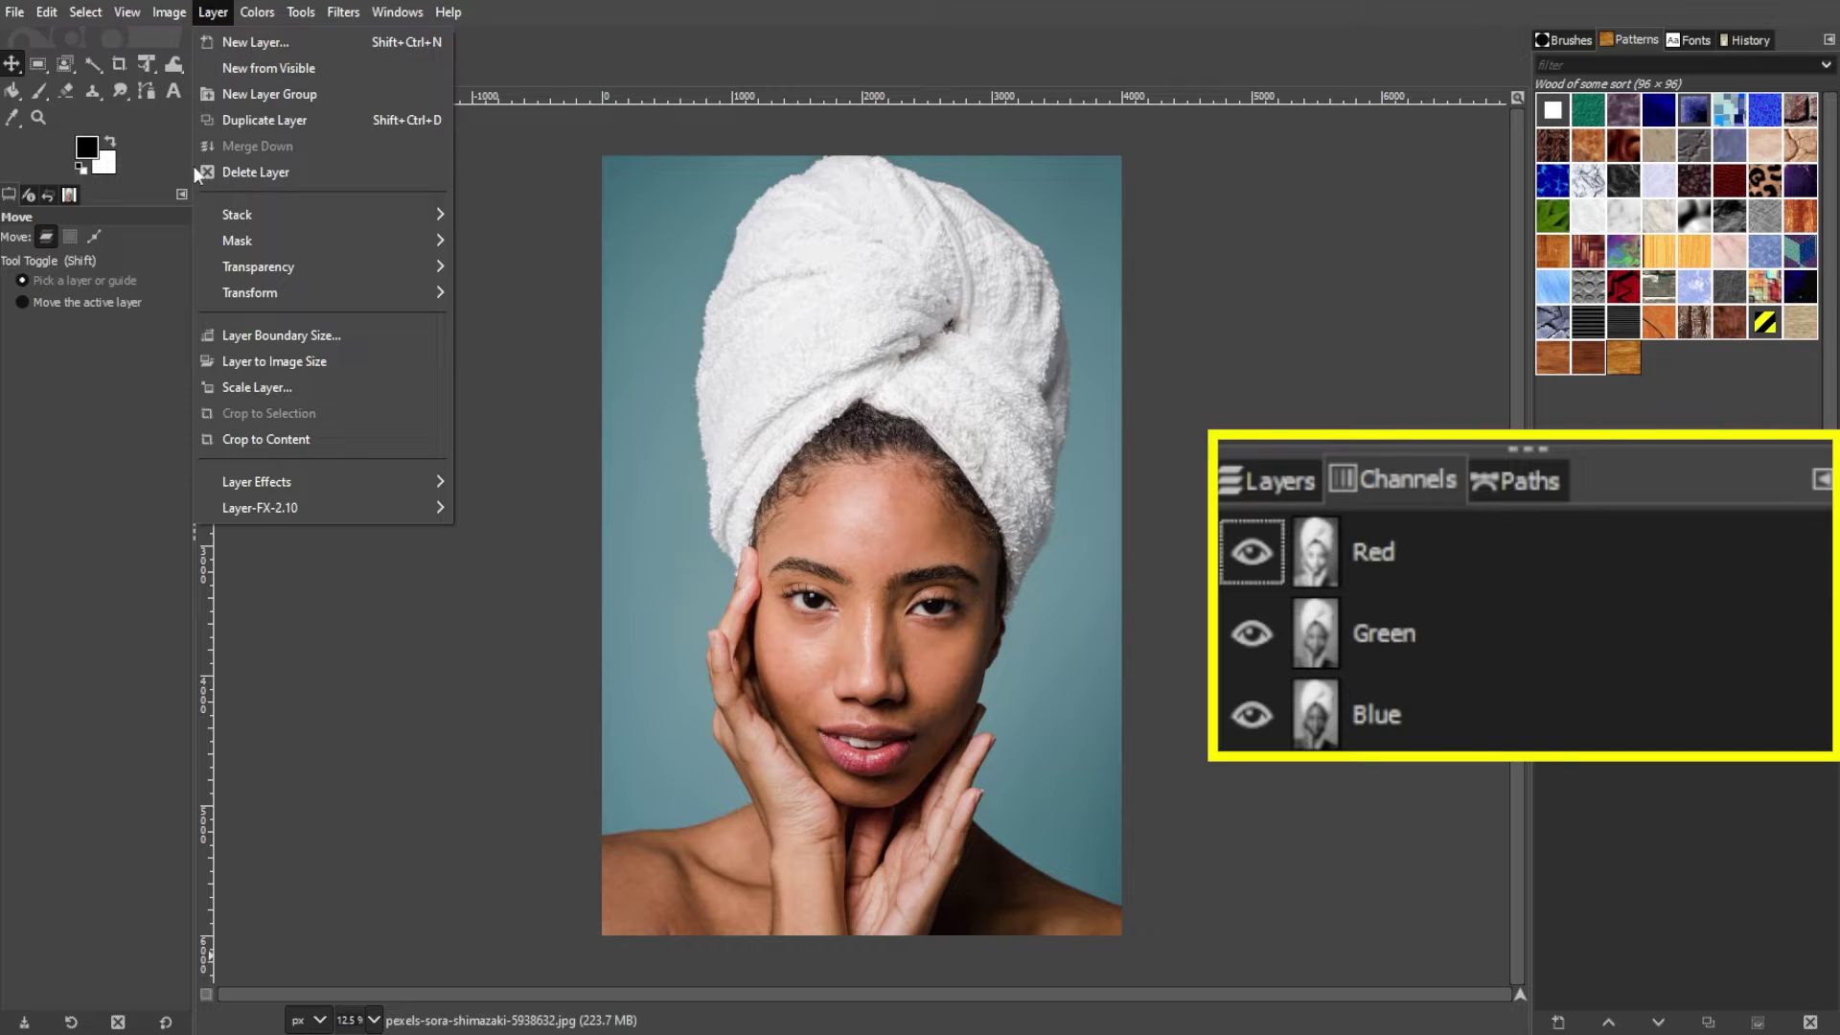
mouse_move(211, 265)
click(506, 269)
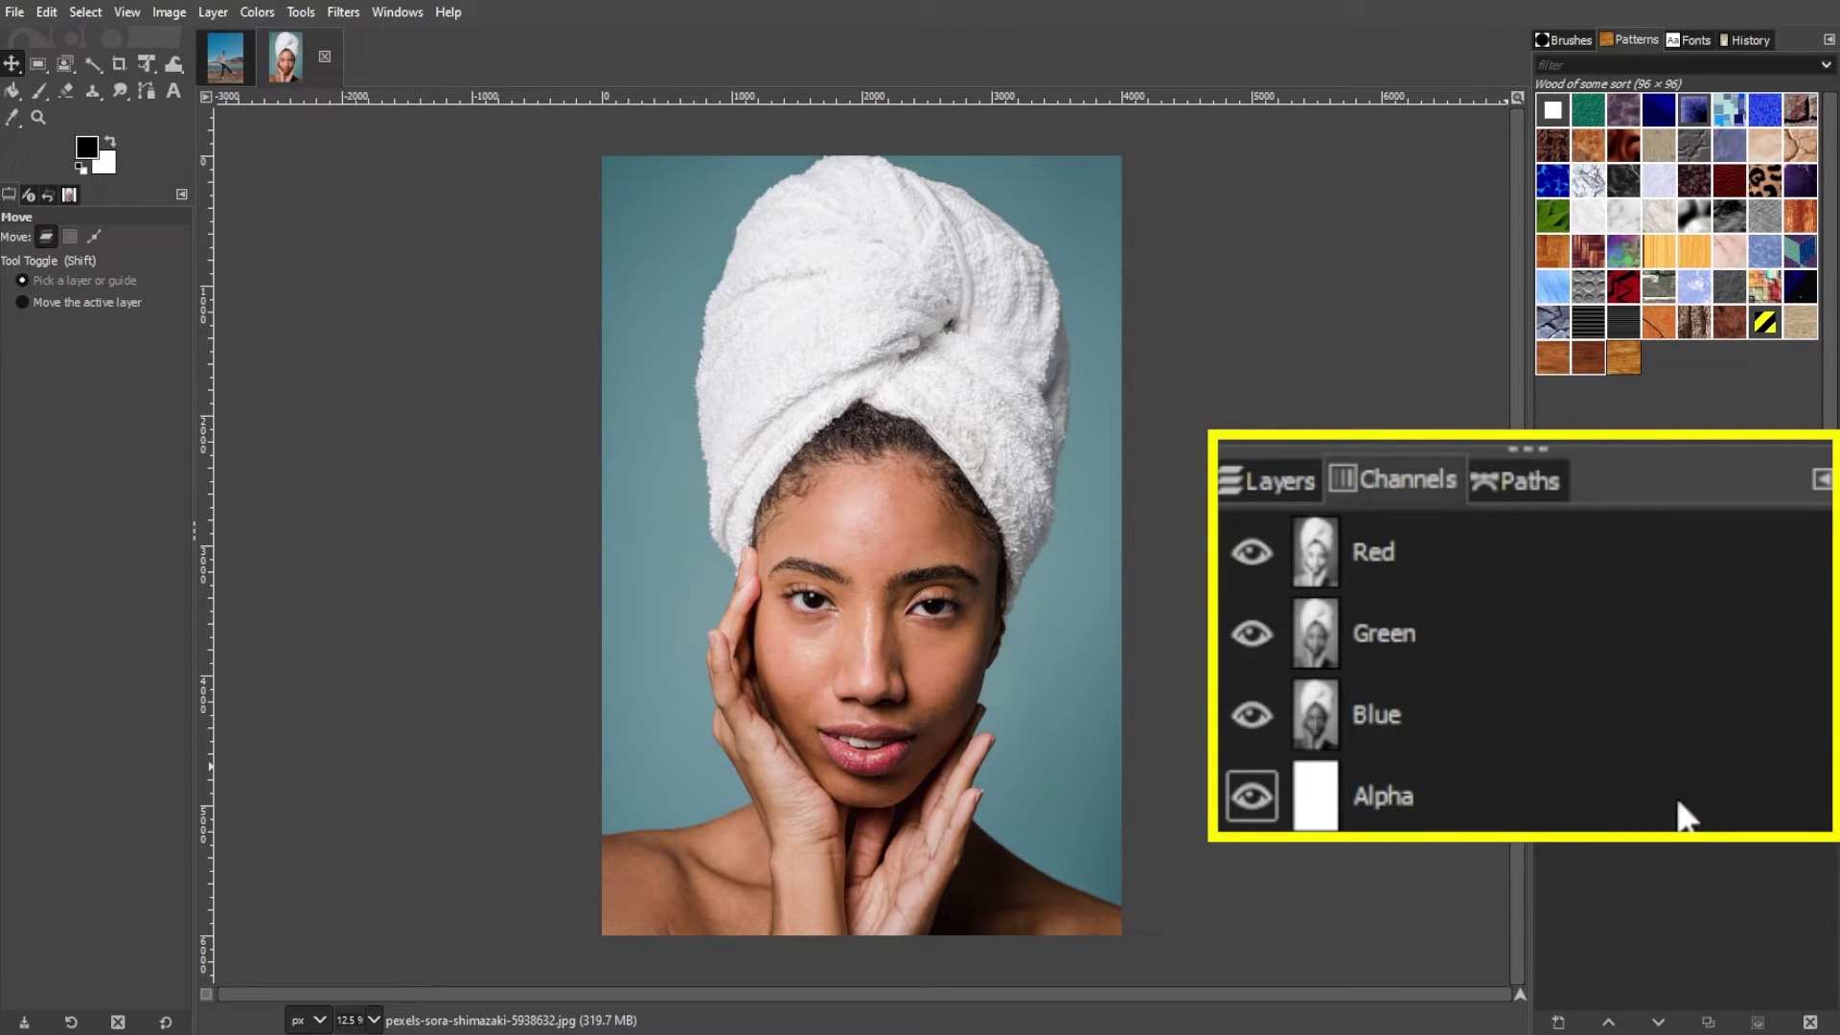
Recheck the transparency options, then show the Layers dock and pick Fuzzy Select
click(213, 12)
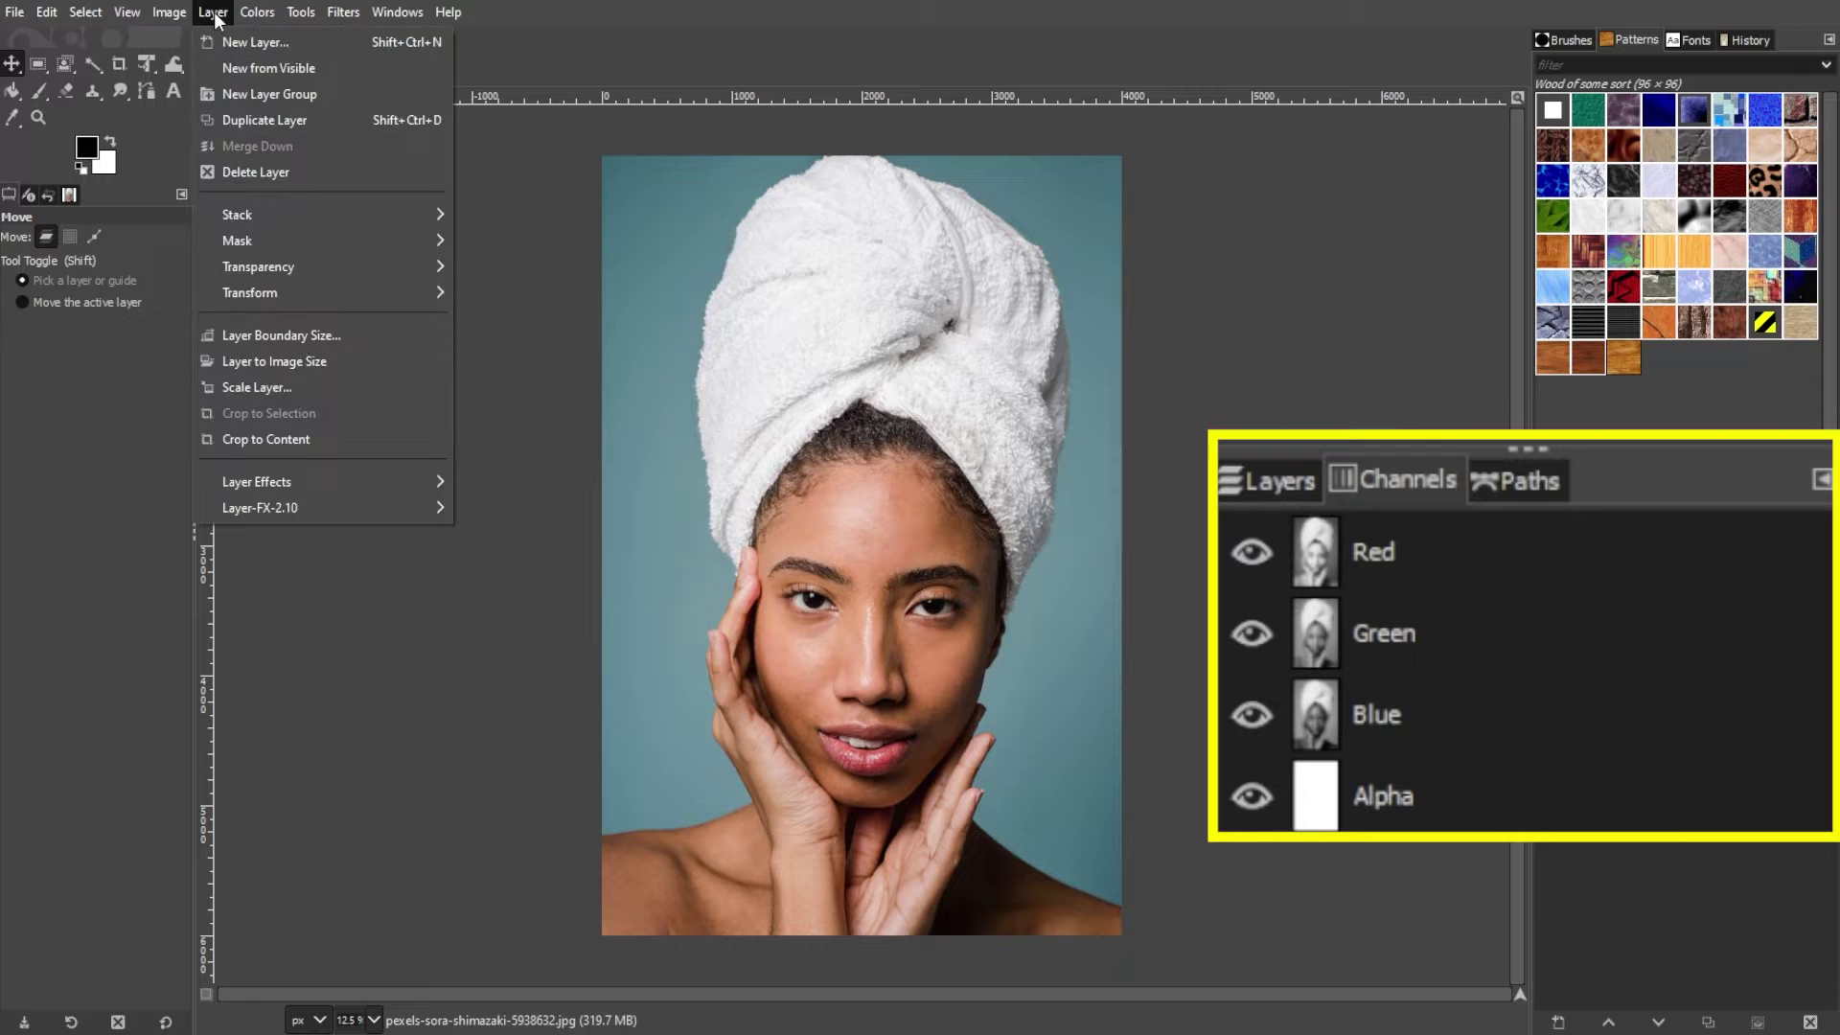
mouse_move(237, 256)
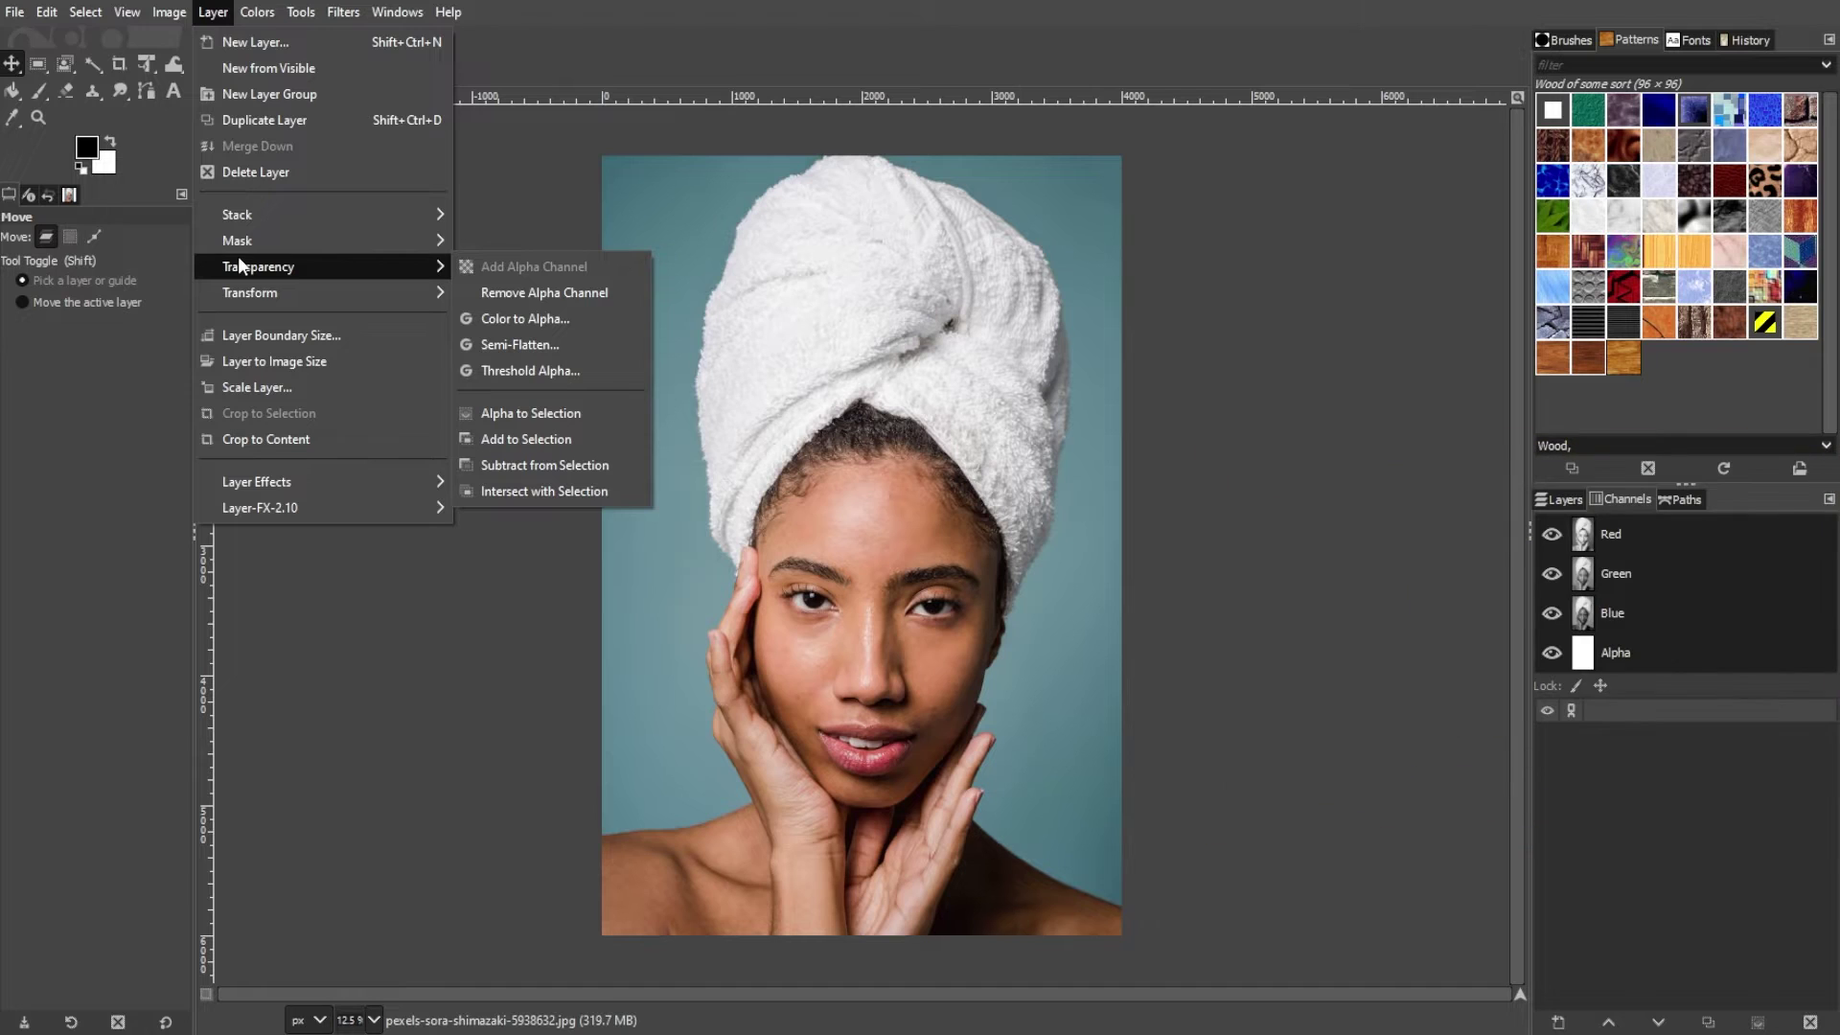
click(1583, 824)
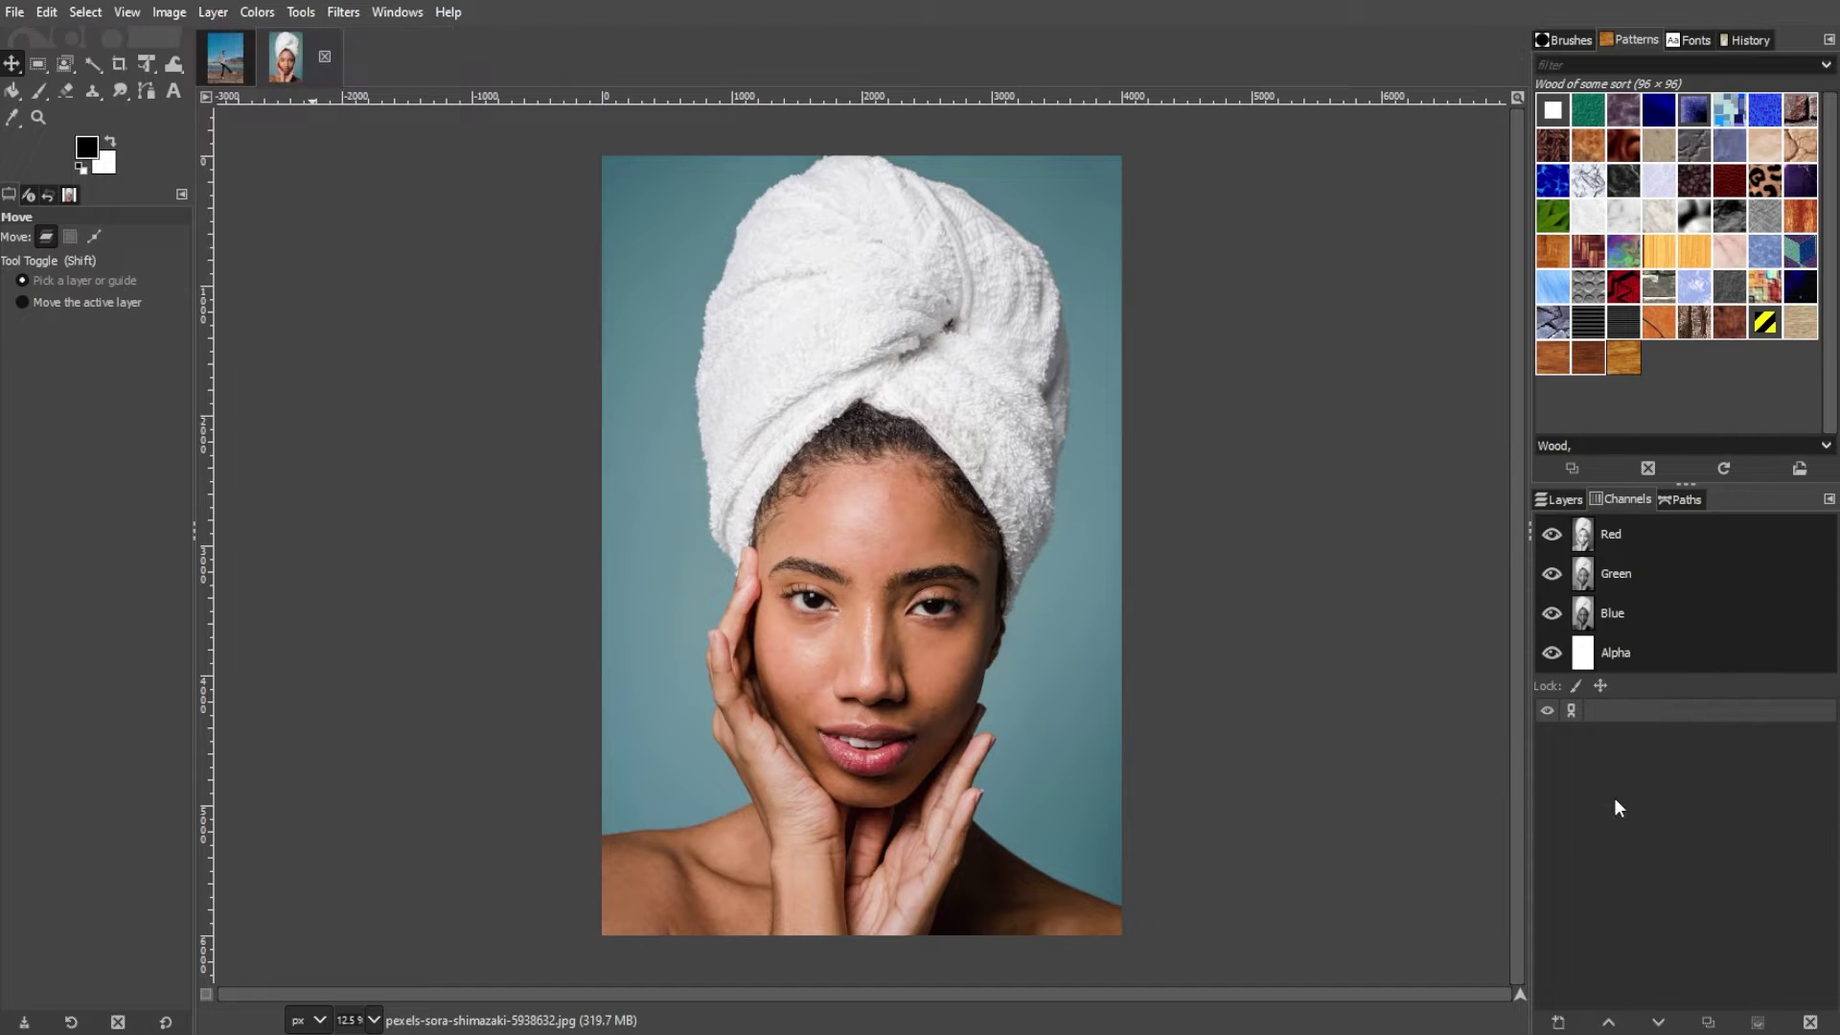
click(1565, 499)
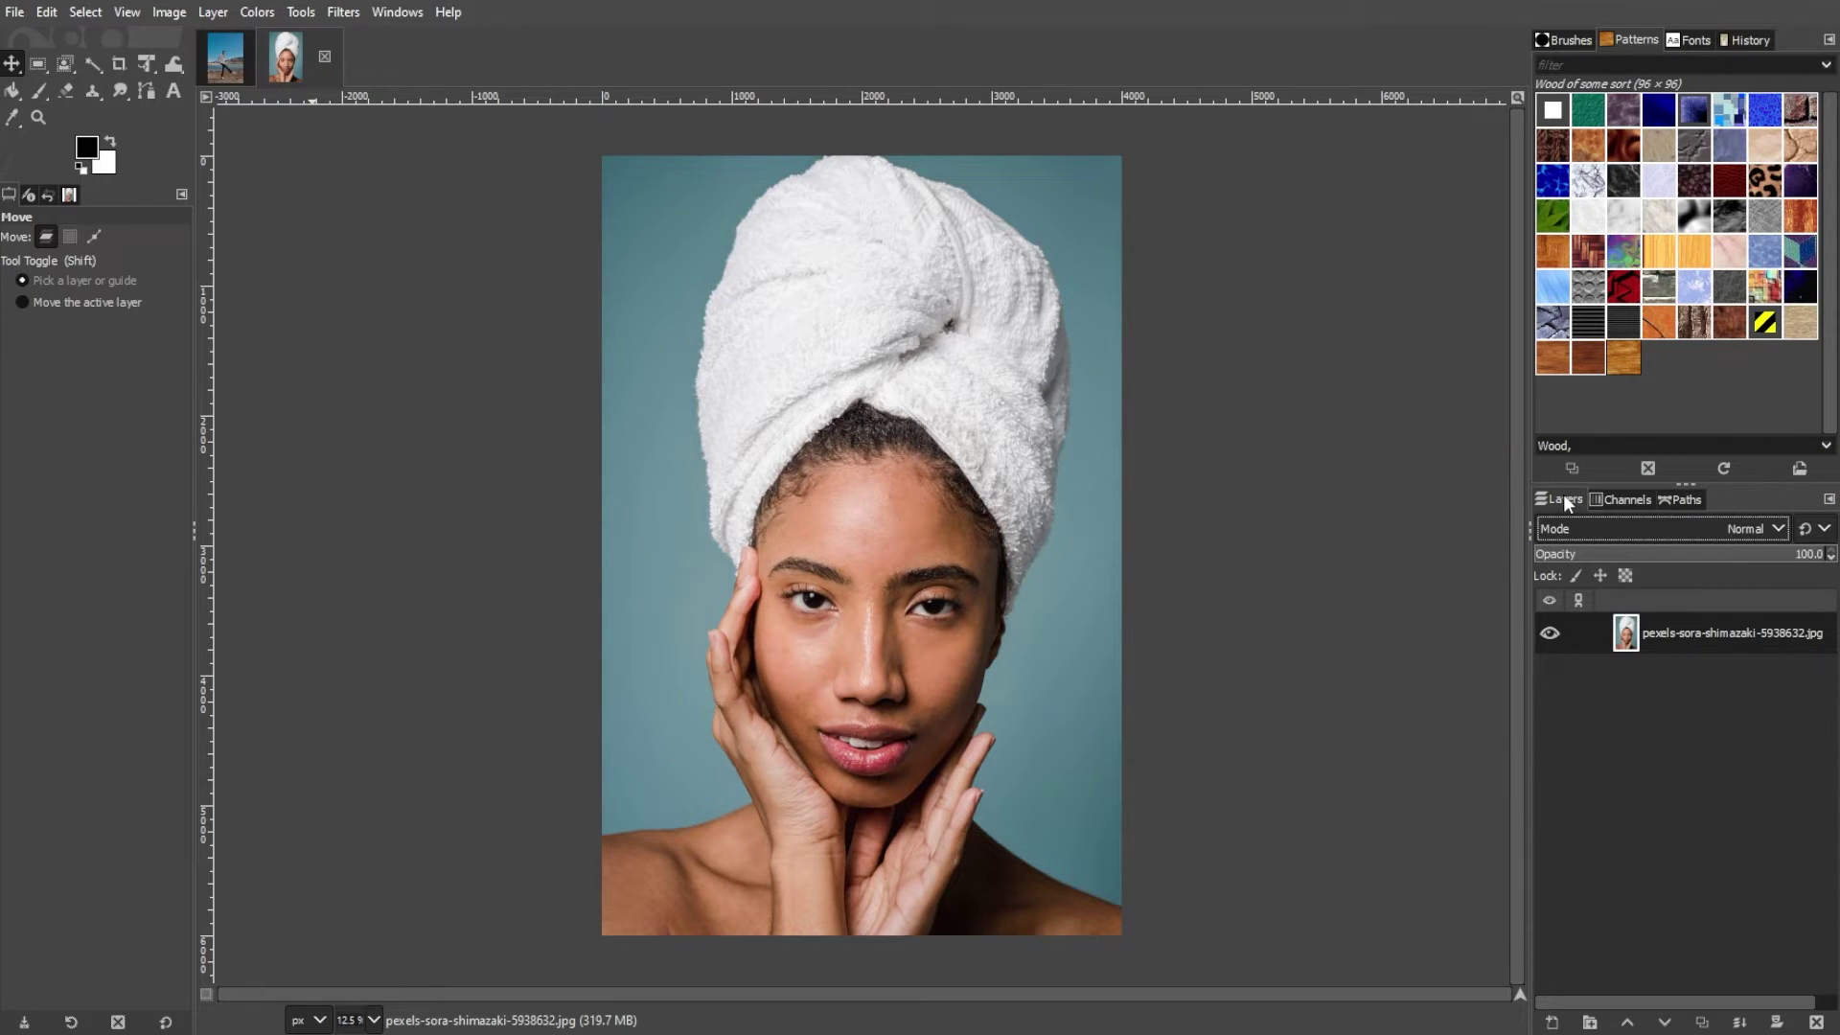
click(101, 56)
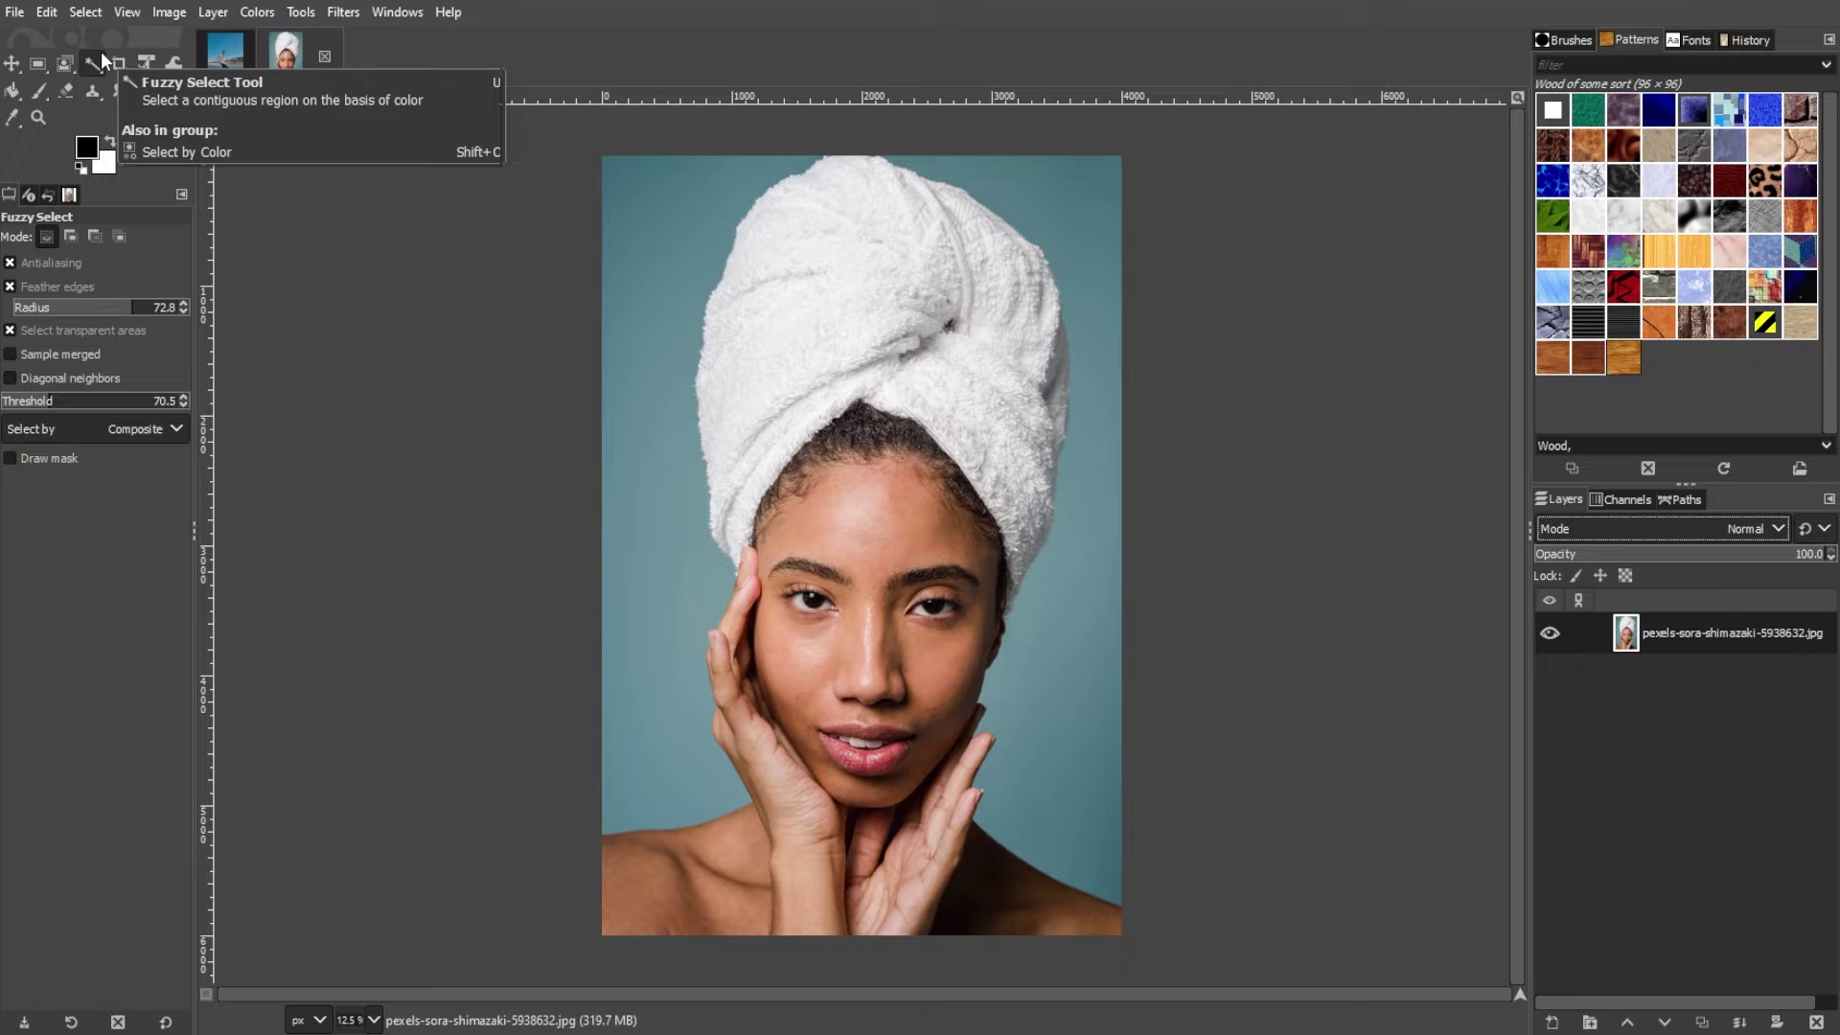
Test-select the teal background, deselect it, and lower the Fuzzy Select threshold to 31.5
click(651, 280)
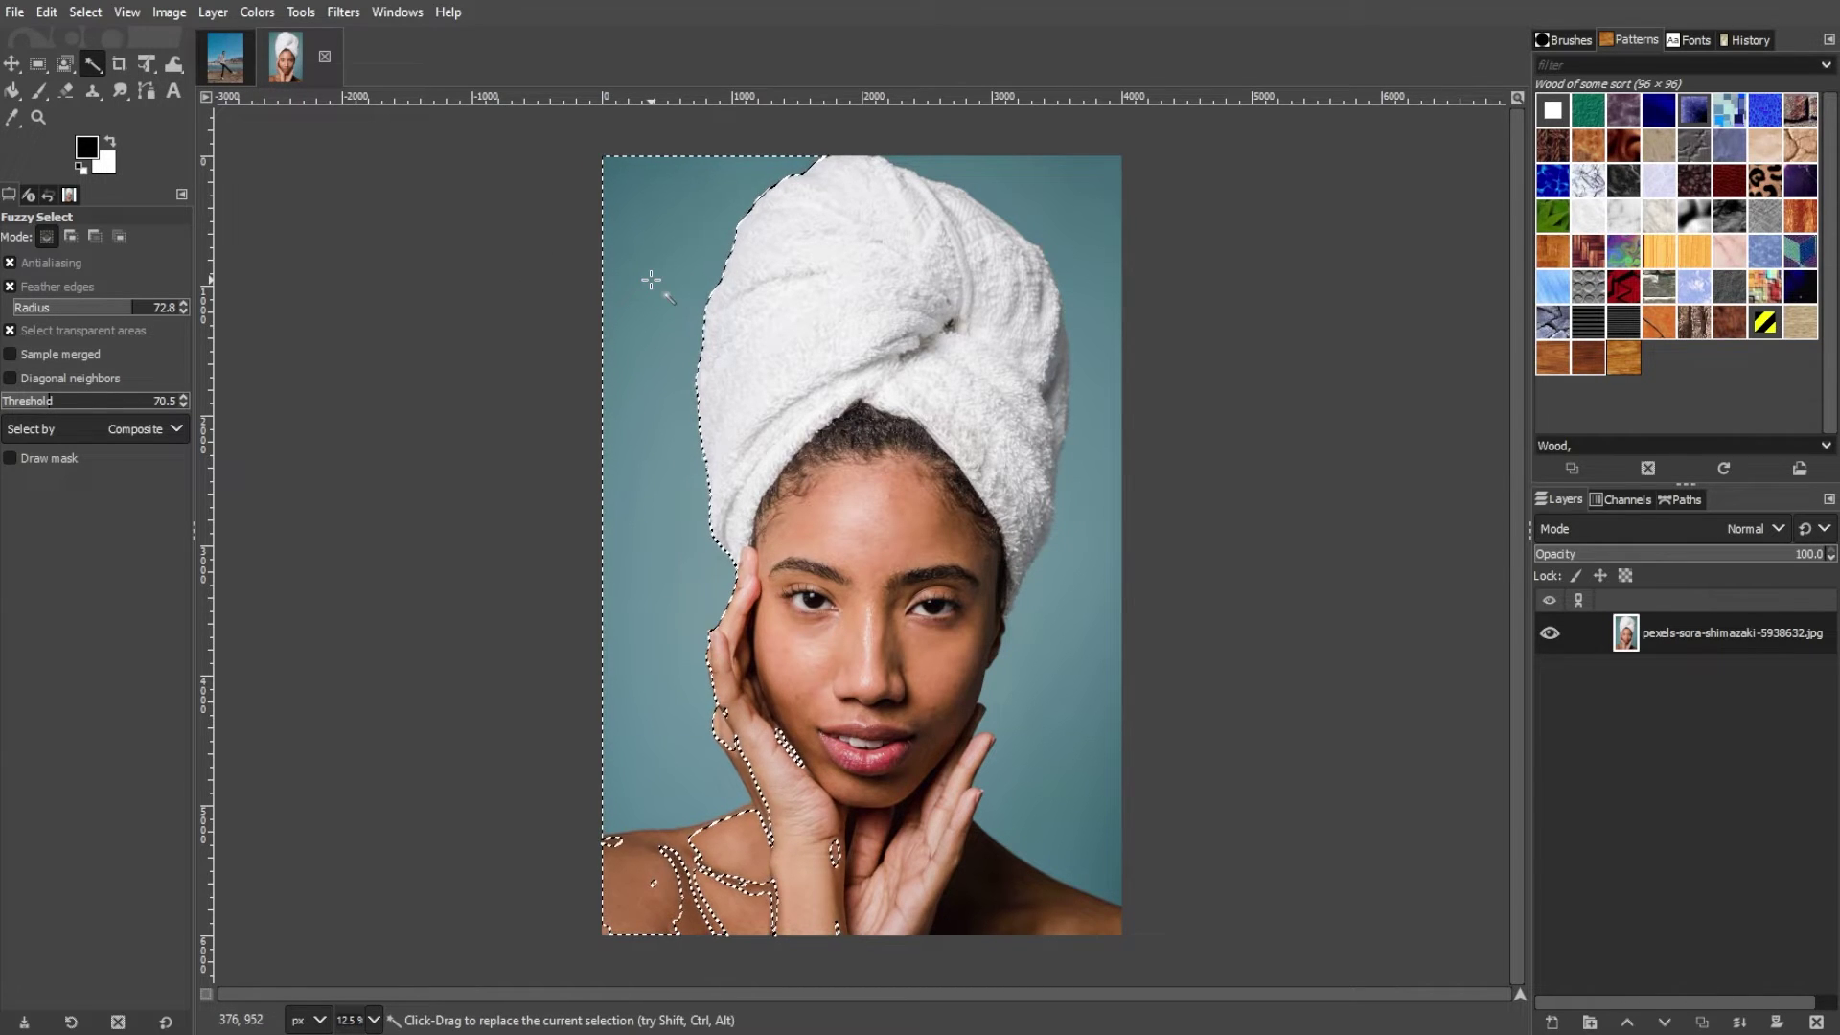
key(ctrl+shift)
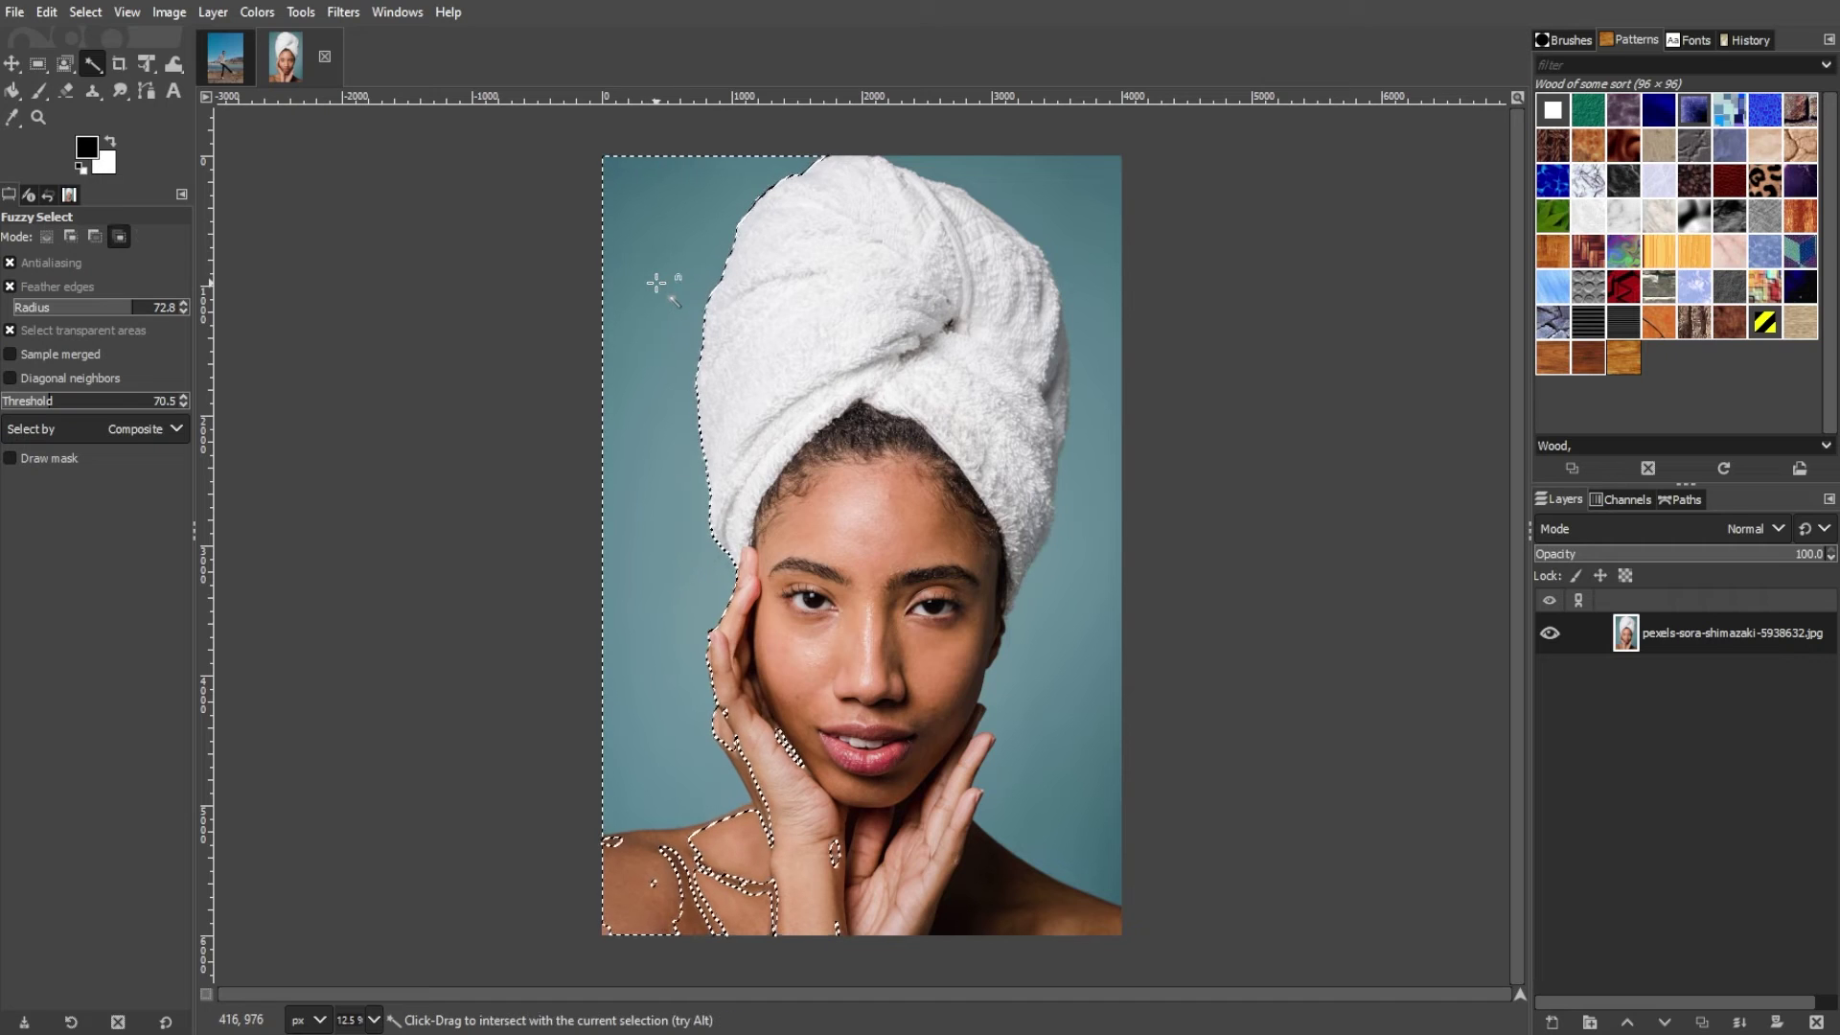
key(ctrl+shift+a)
drag(30, 399, 40, 401)
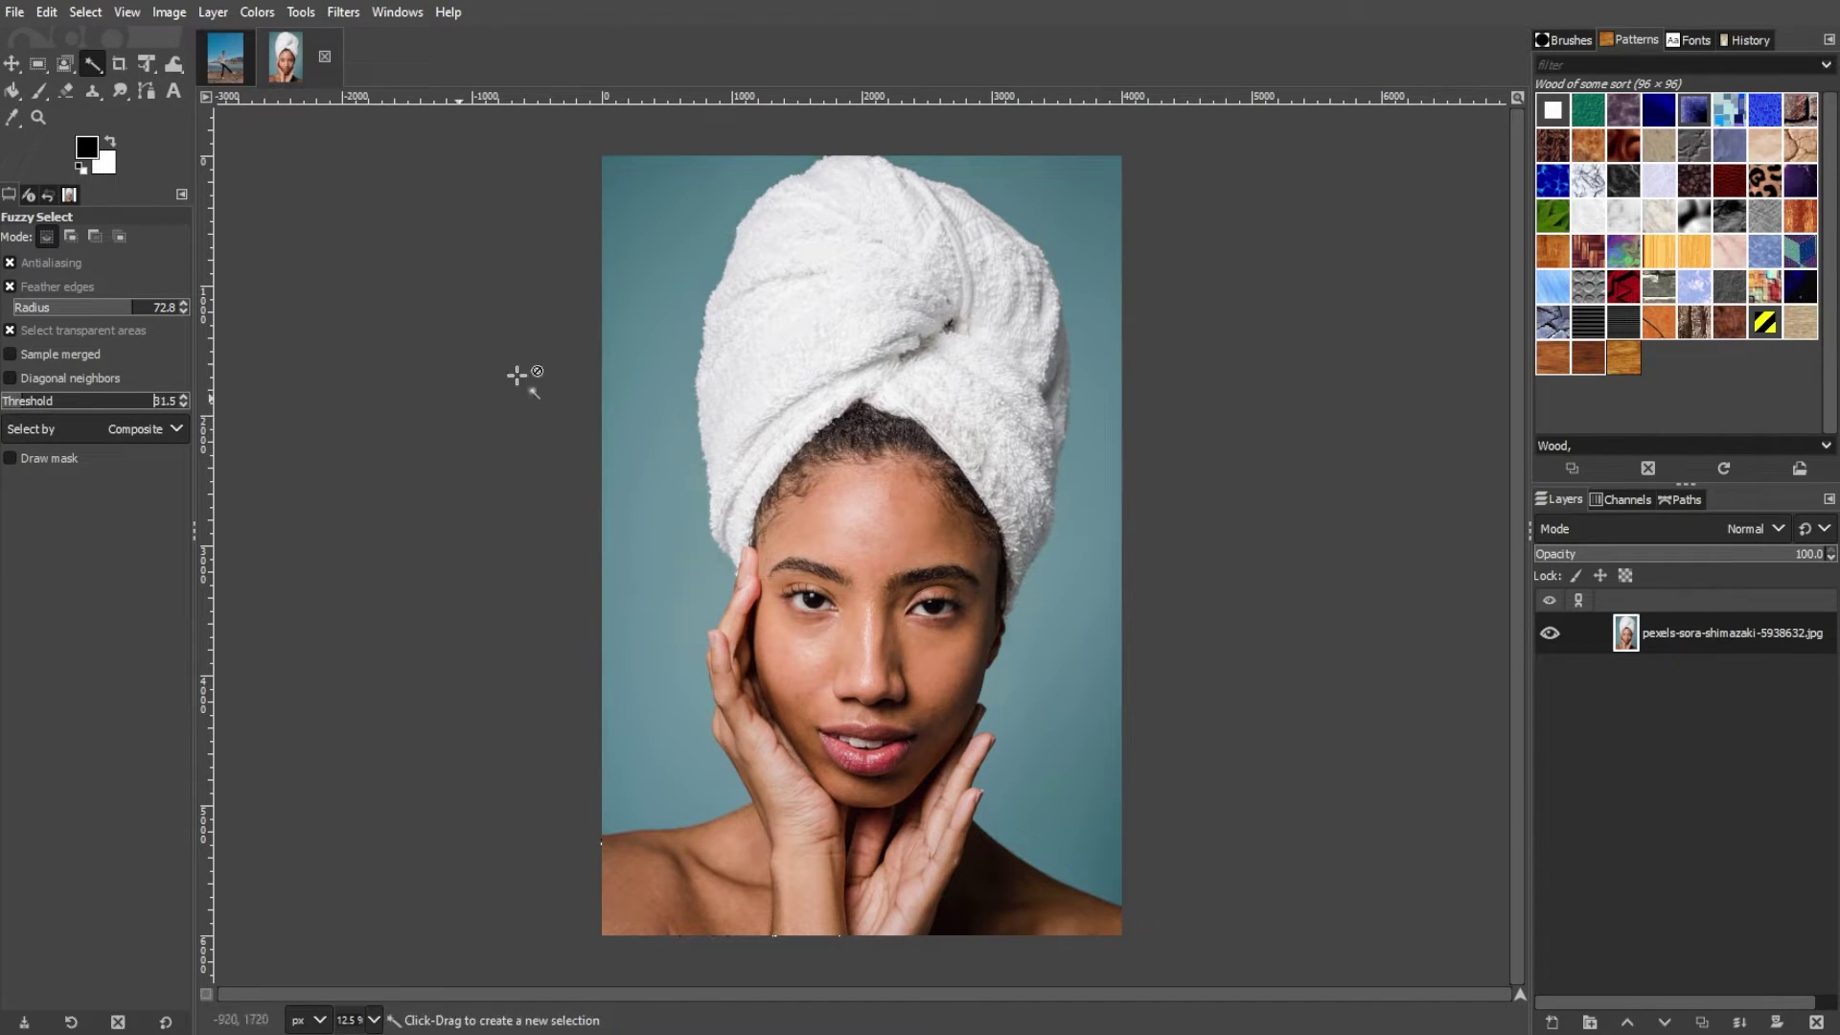
Select the background left and right of the towel, subtracting a strip on the right
drag(636, 349, 645, 341)
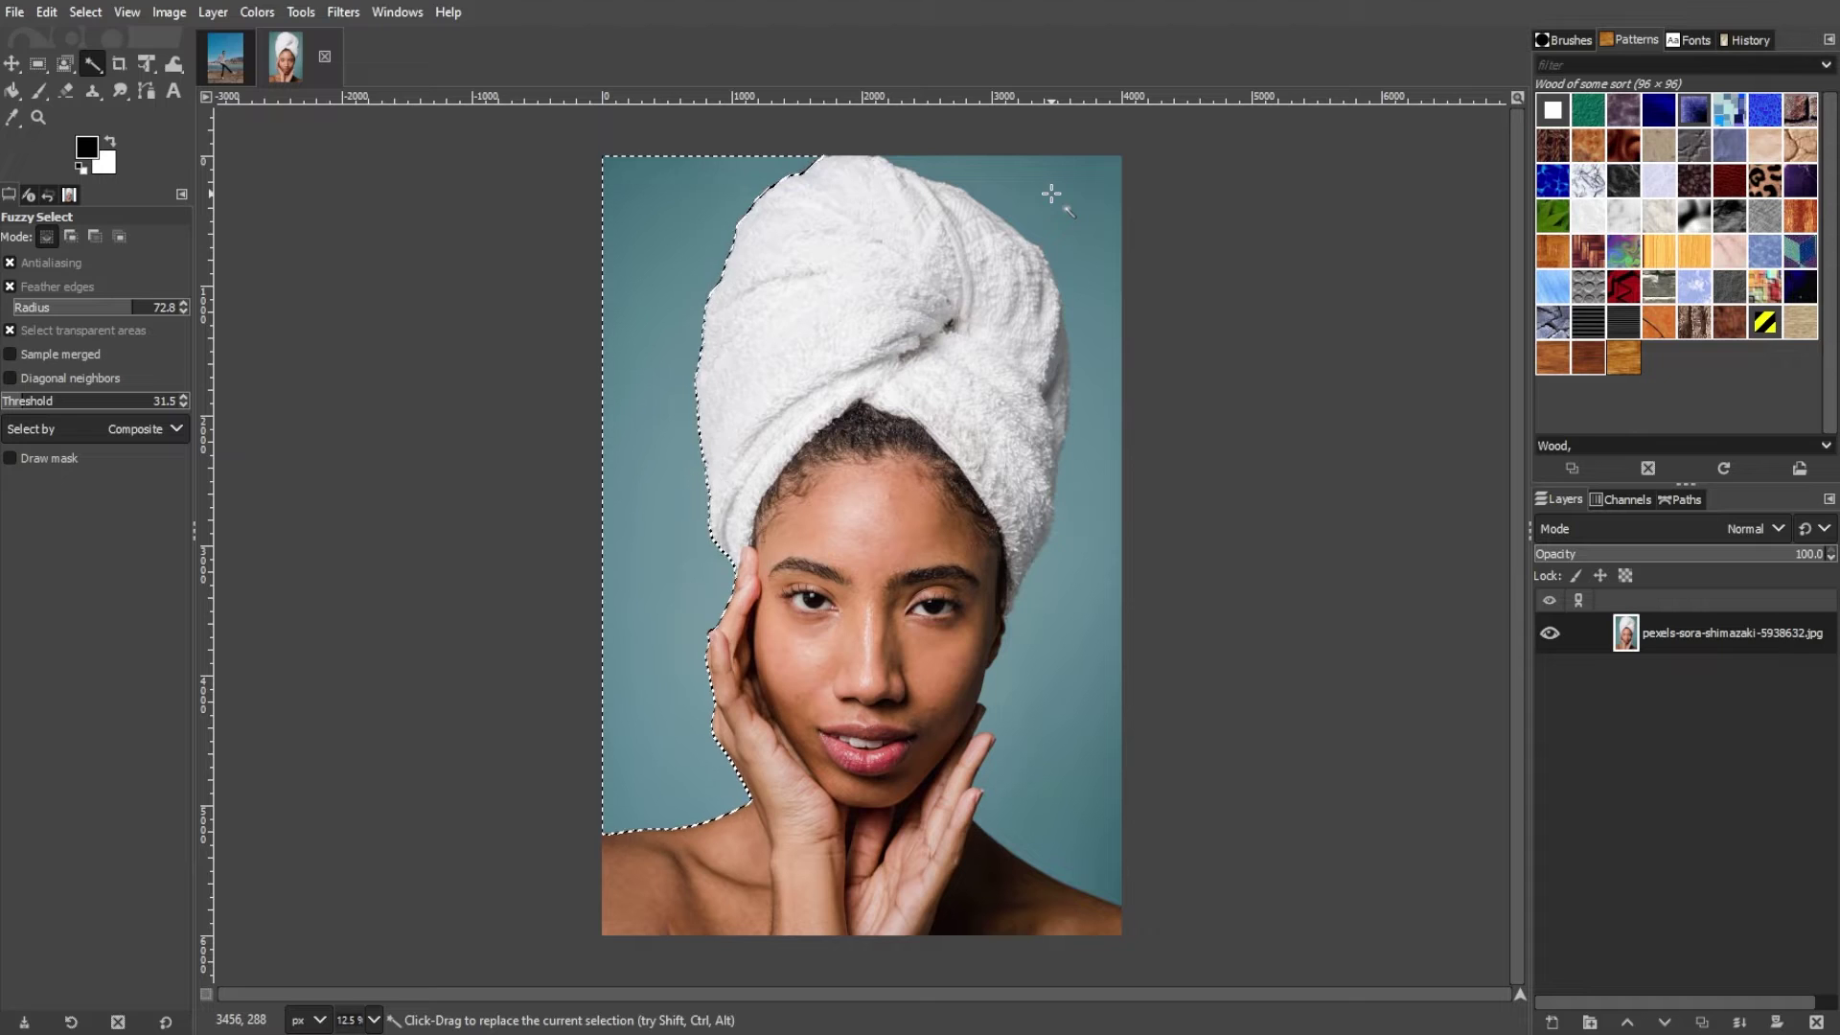
key(shift)
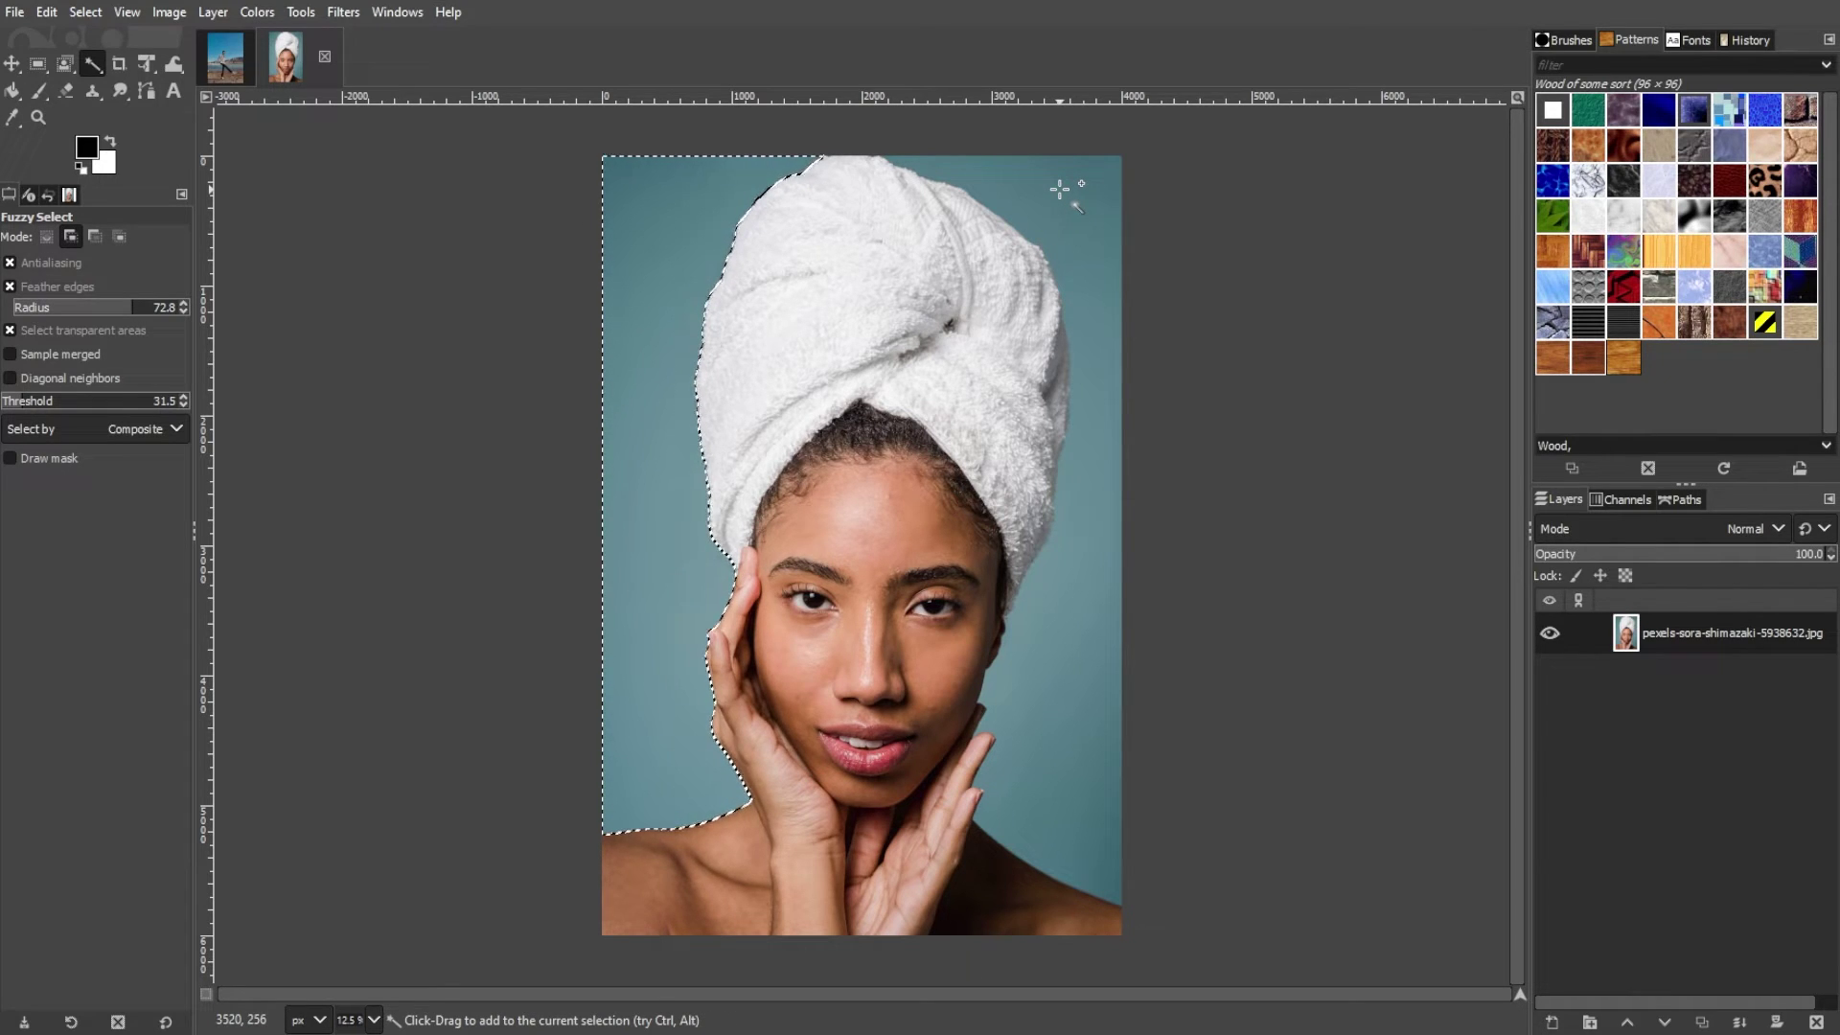
shift+click(1060, 190)
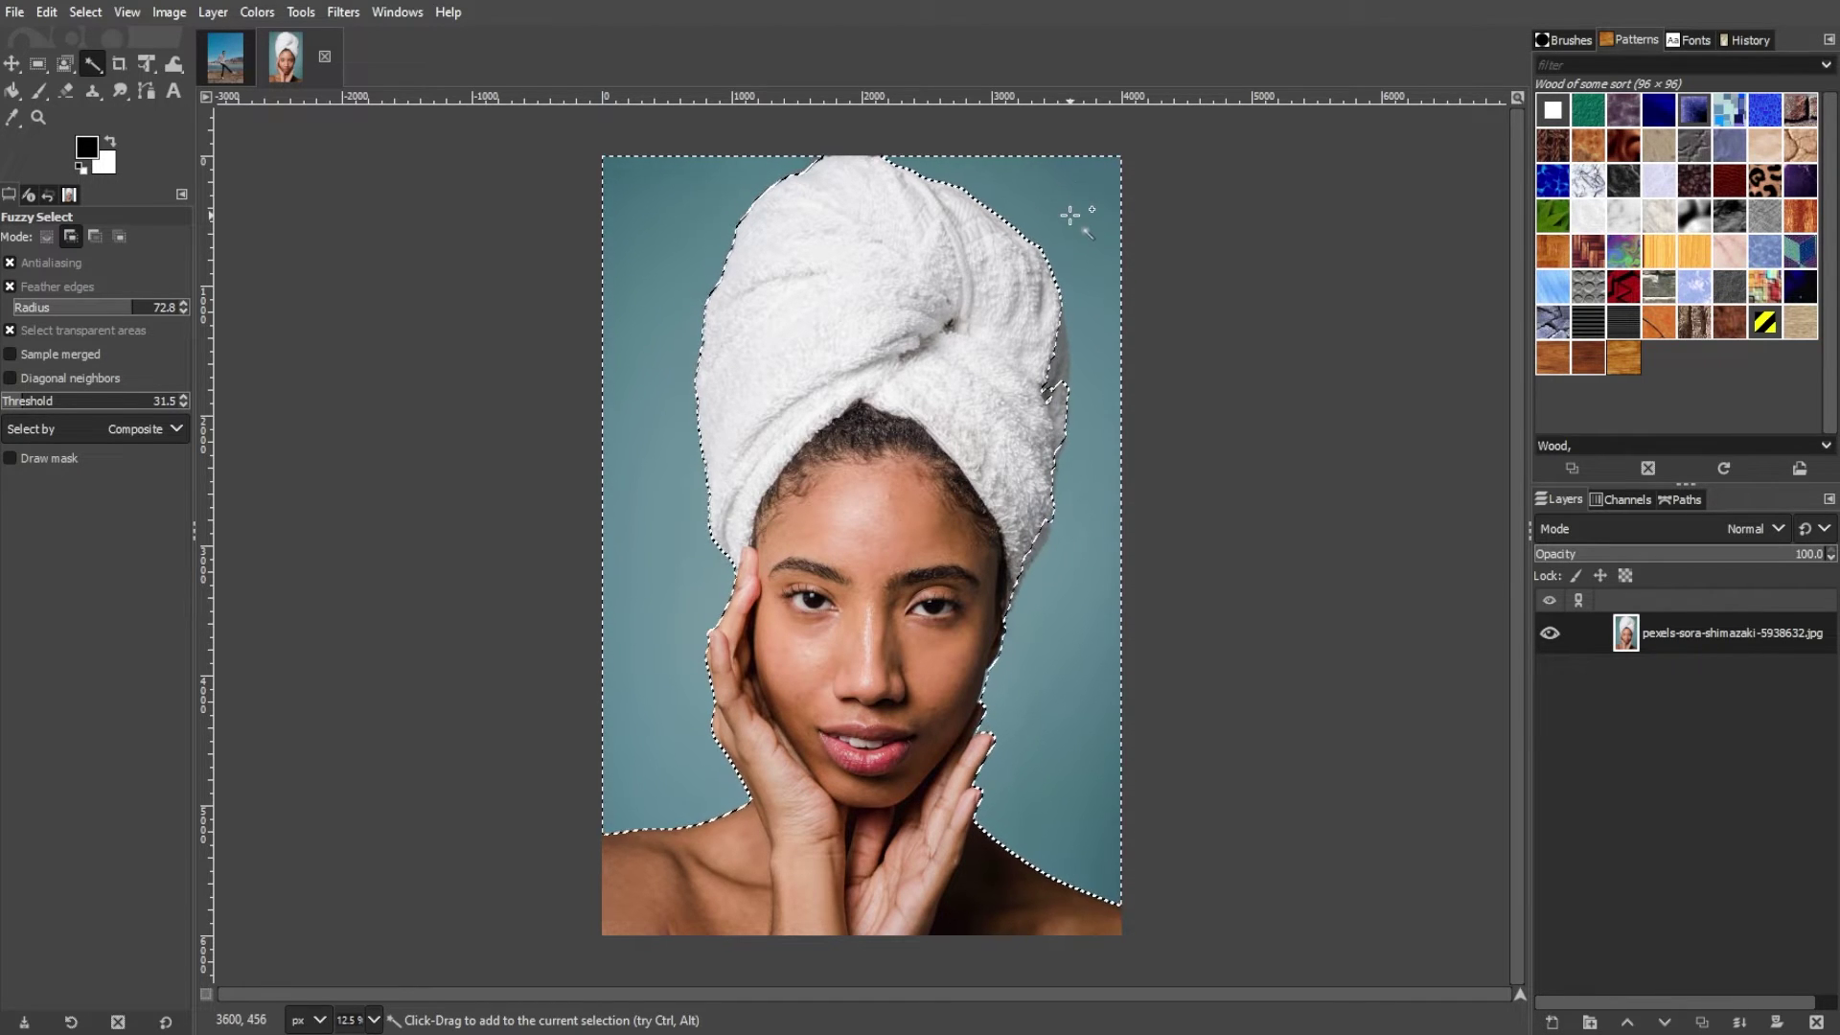
key(ctrl)
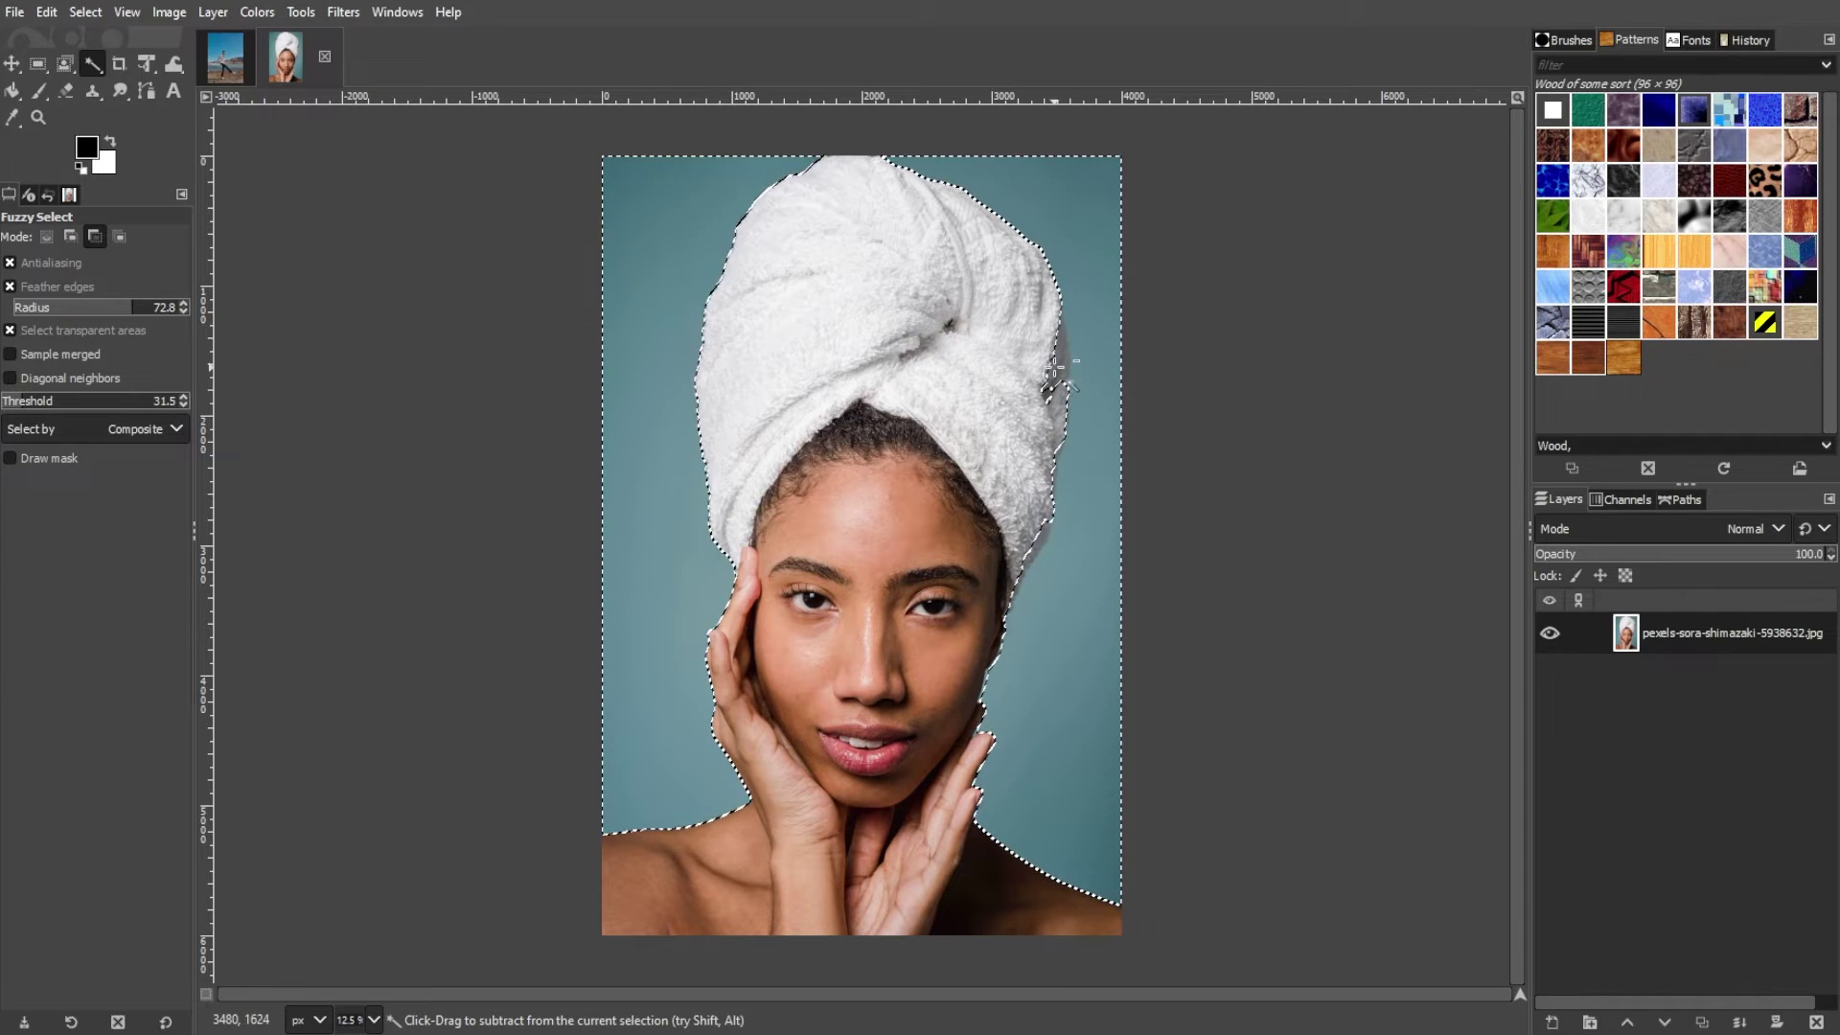
ctrl+click(1054, 367)
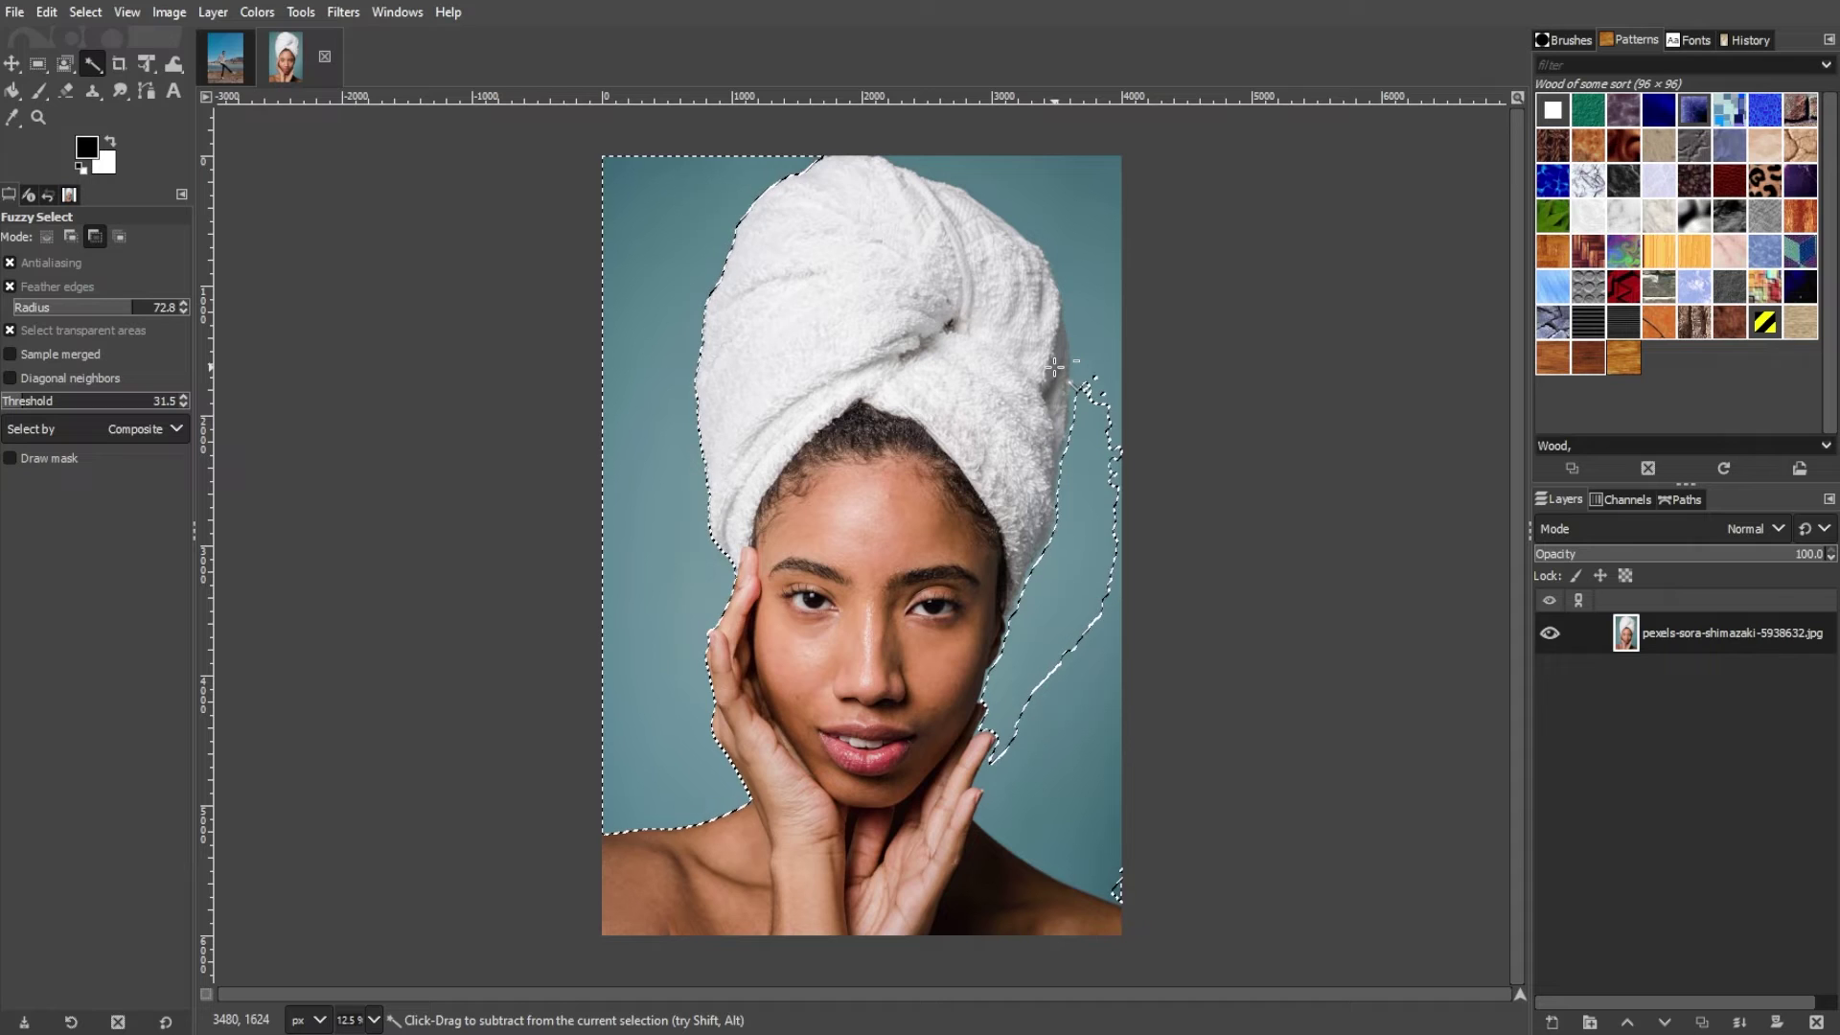
Set the threshold to 15 and refine the background selection beside the towel
scroll(96, 401, down, 6)
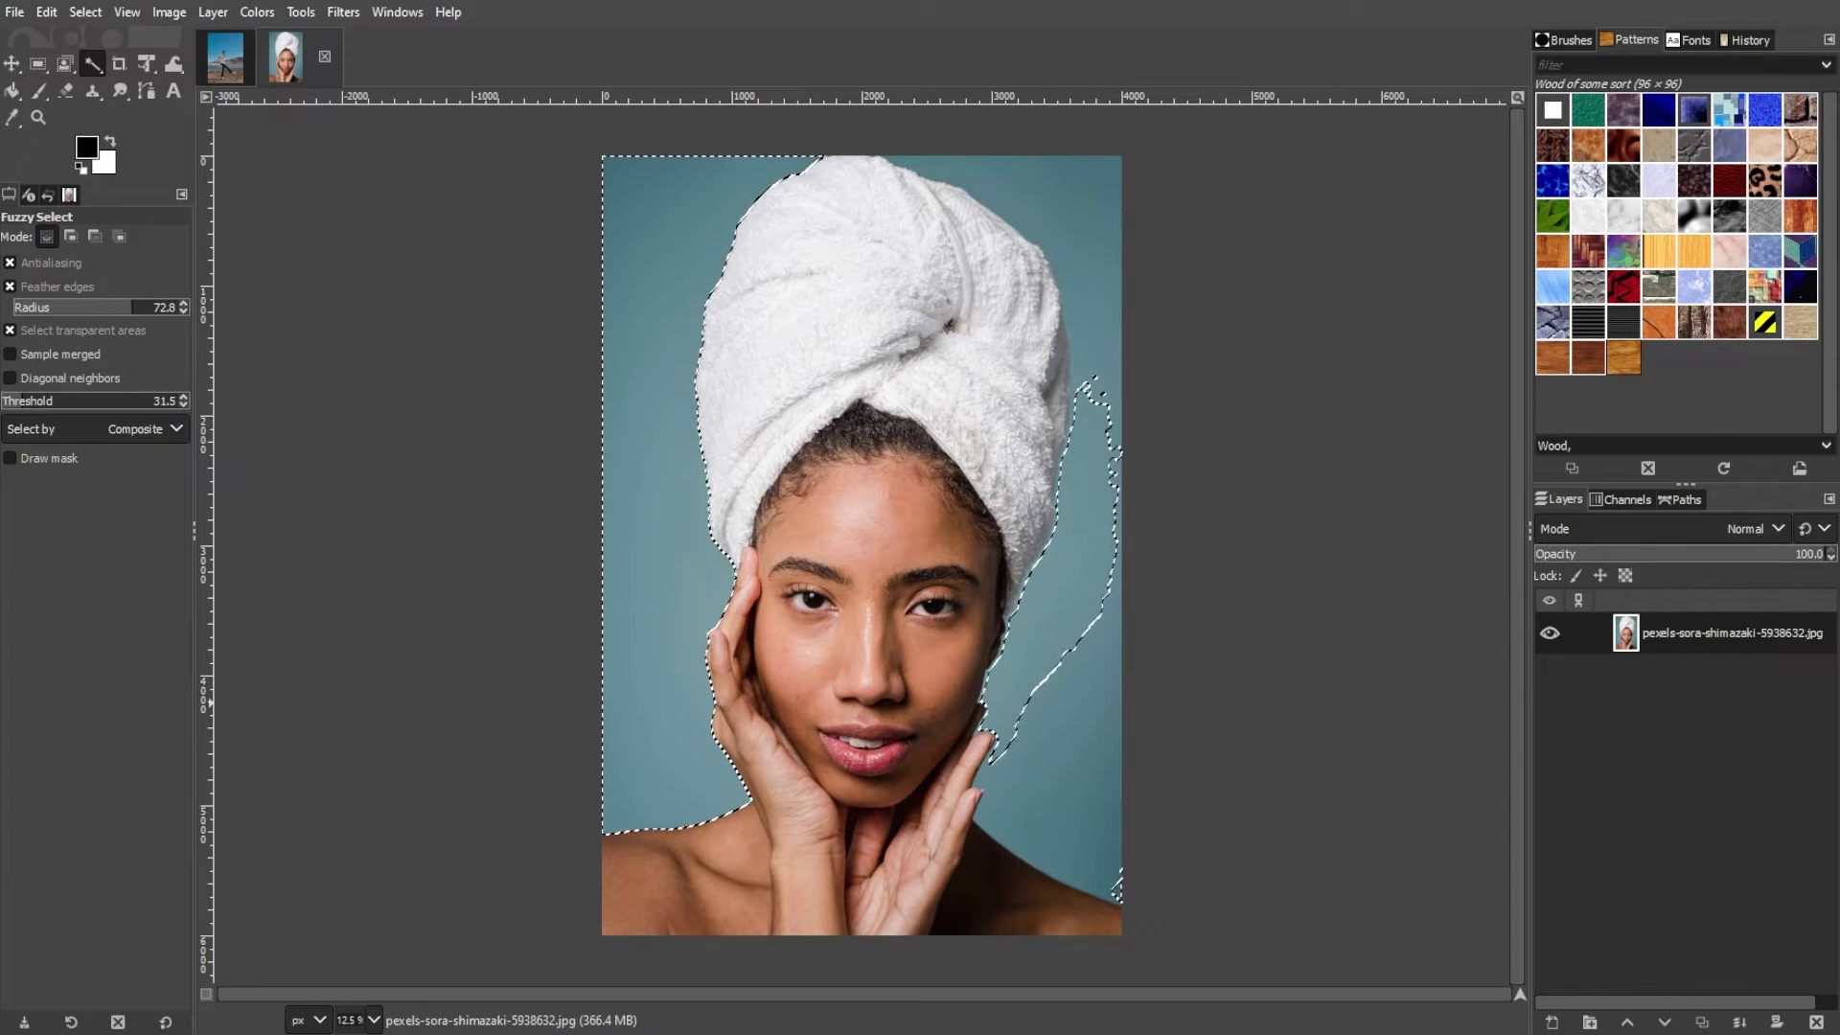
text(15)
key(Return)
shift+click(1054, 573)
scroll(96, 400, down, 6)
click(1104, 534)
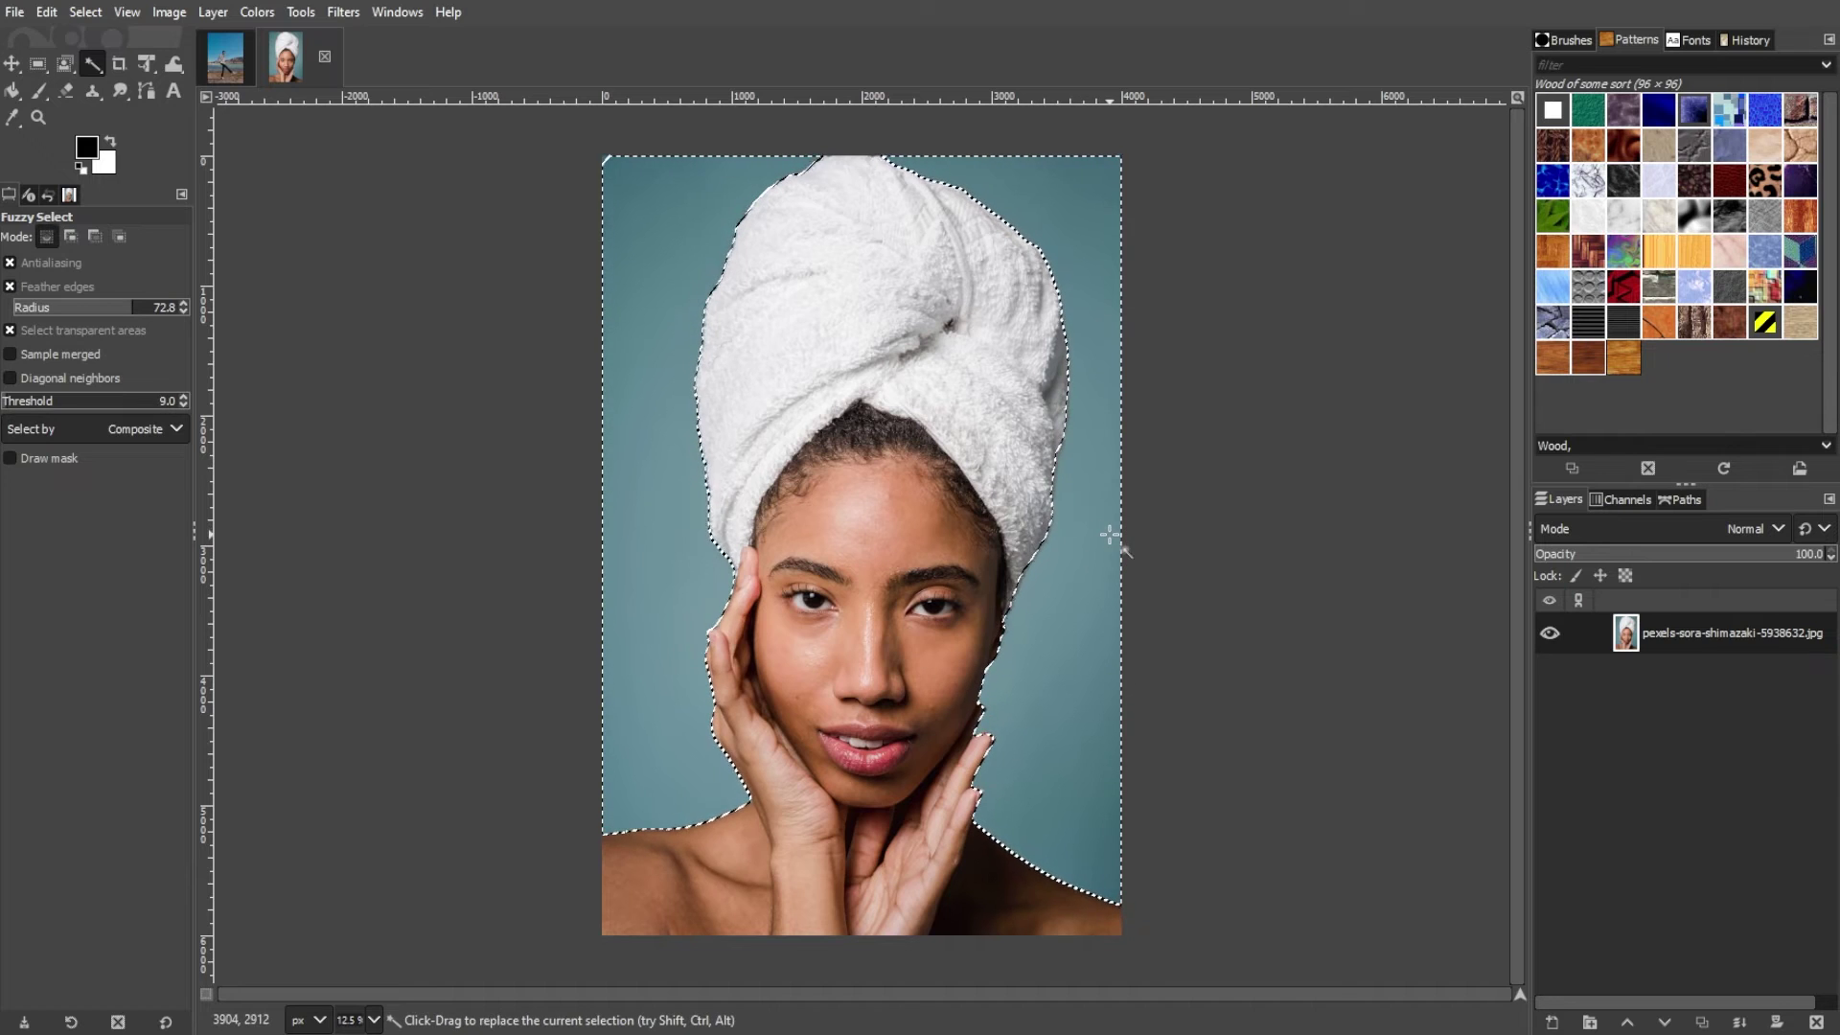
Delete the selected blue background and deselect everything
key(Delete)
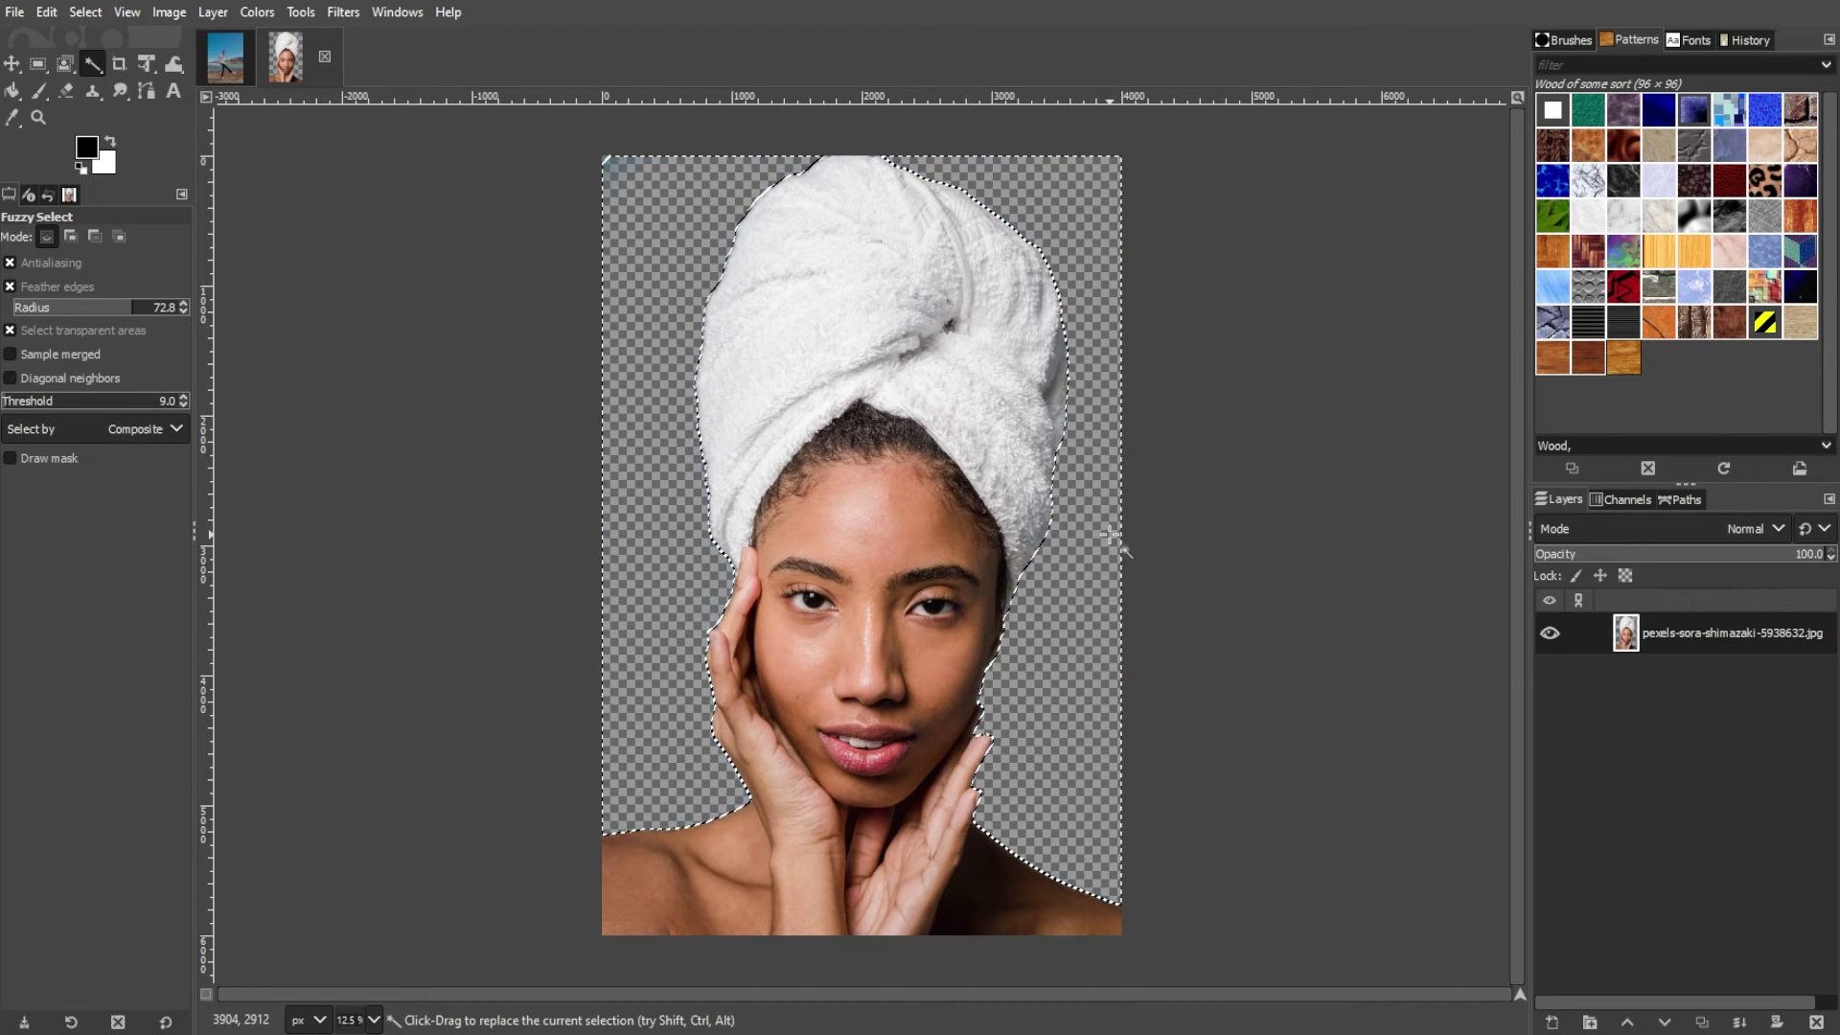
key(shift+ctrl+a)
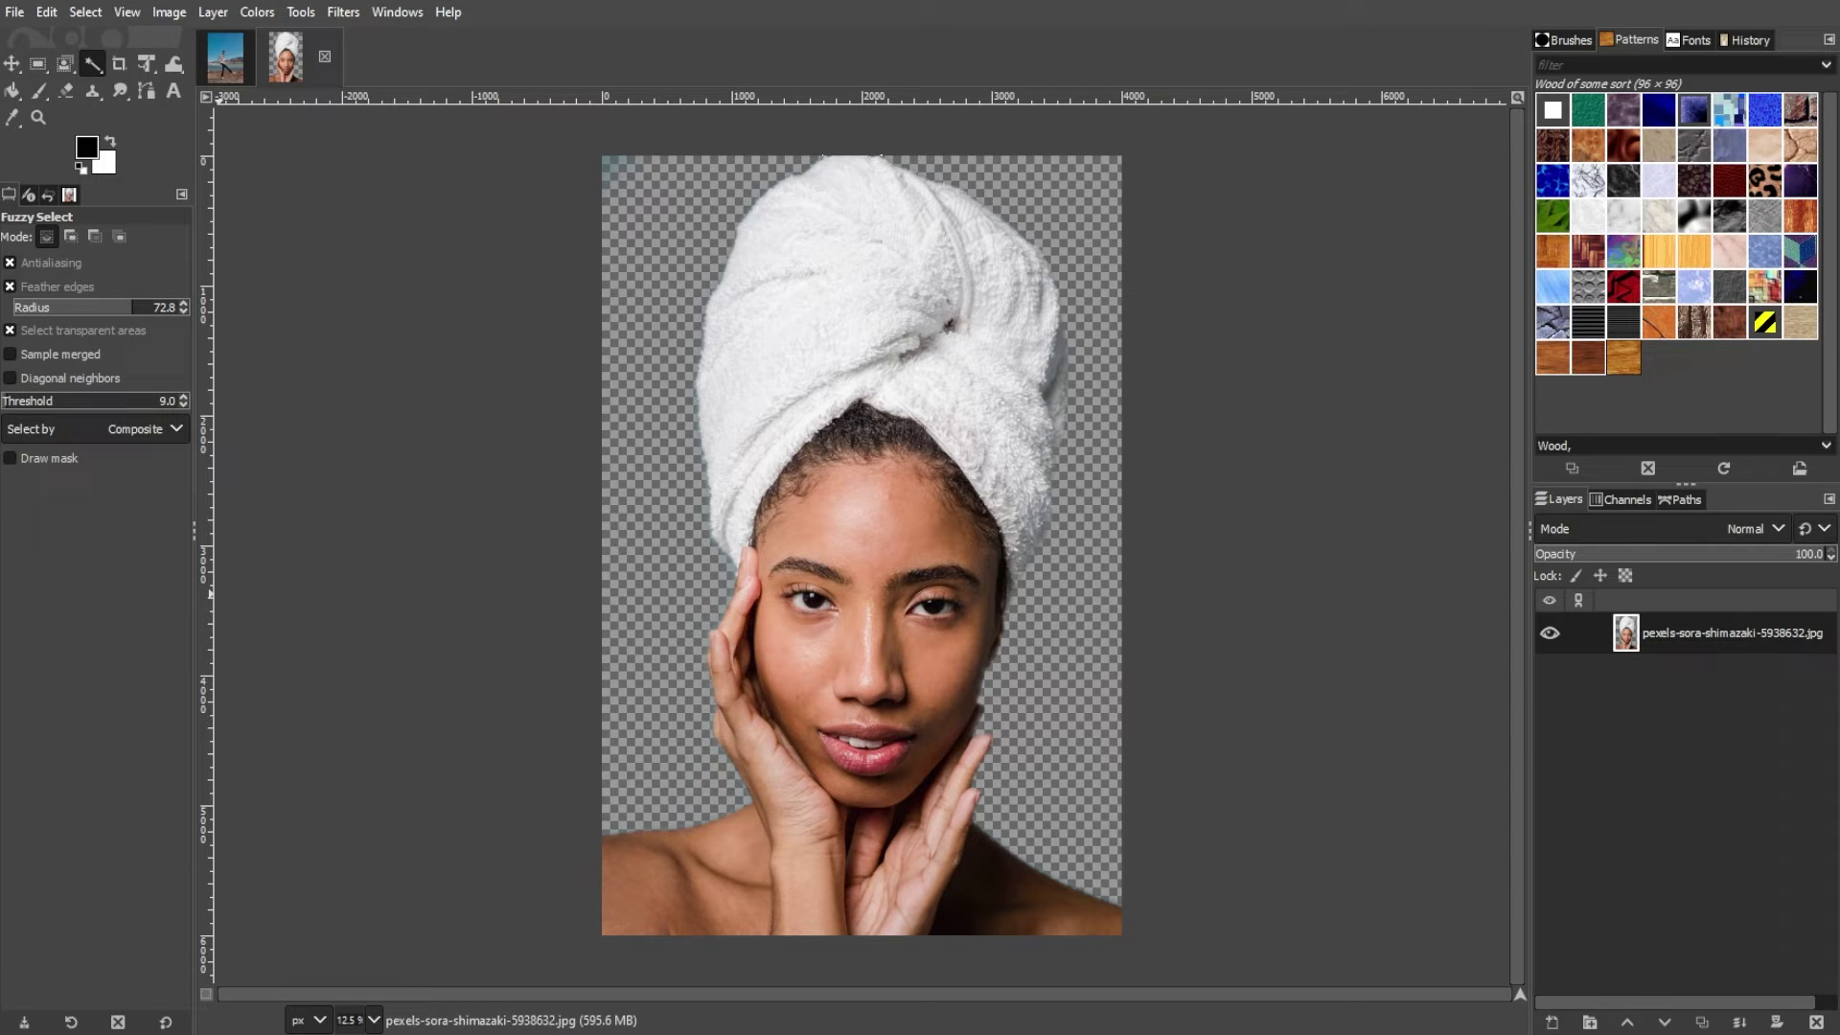
click(228, 60)
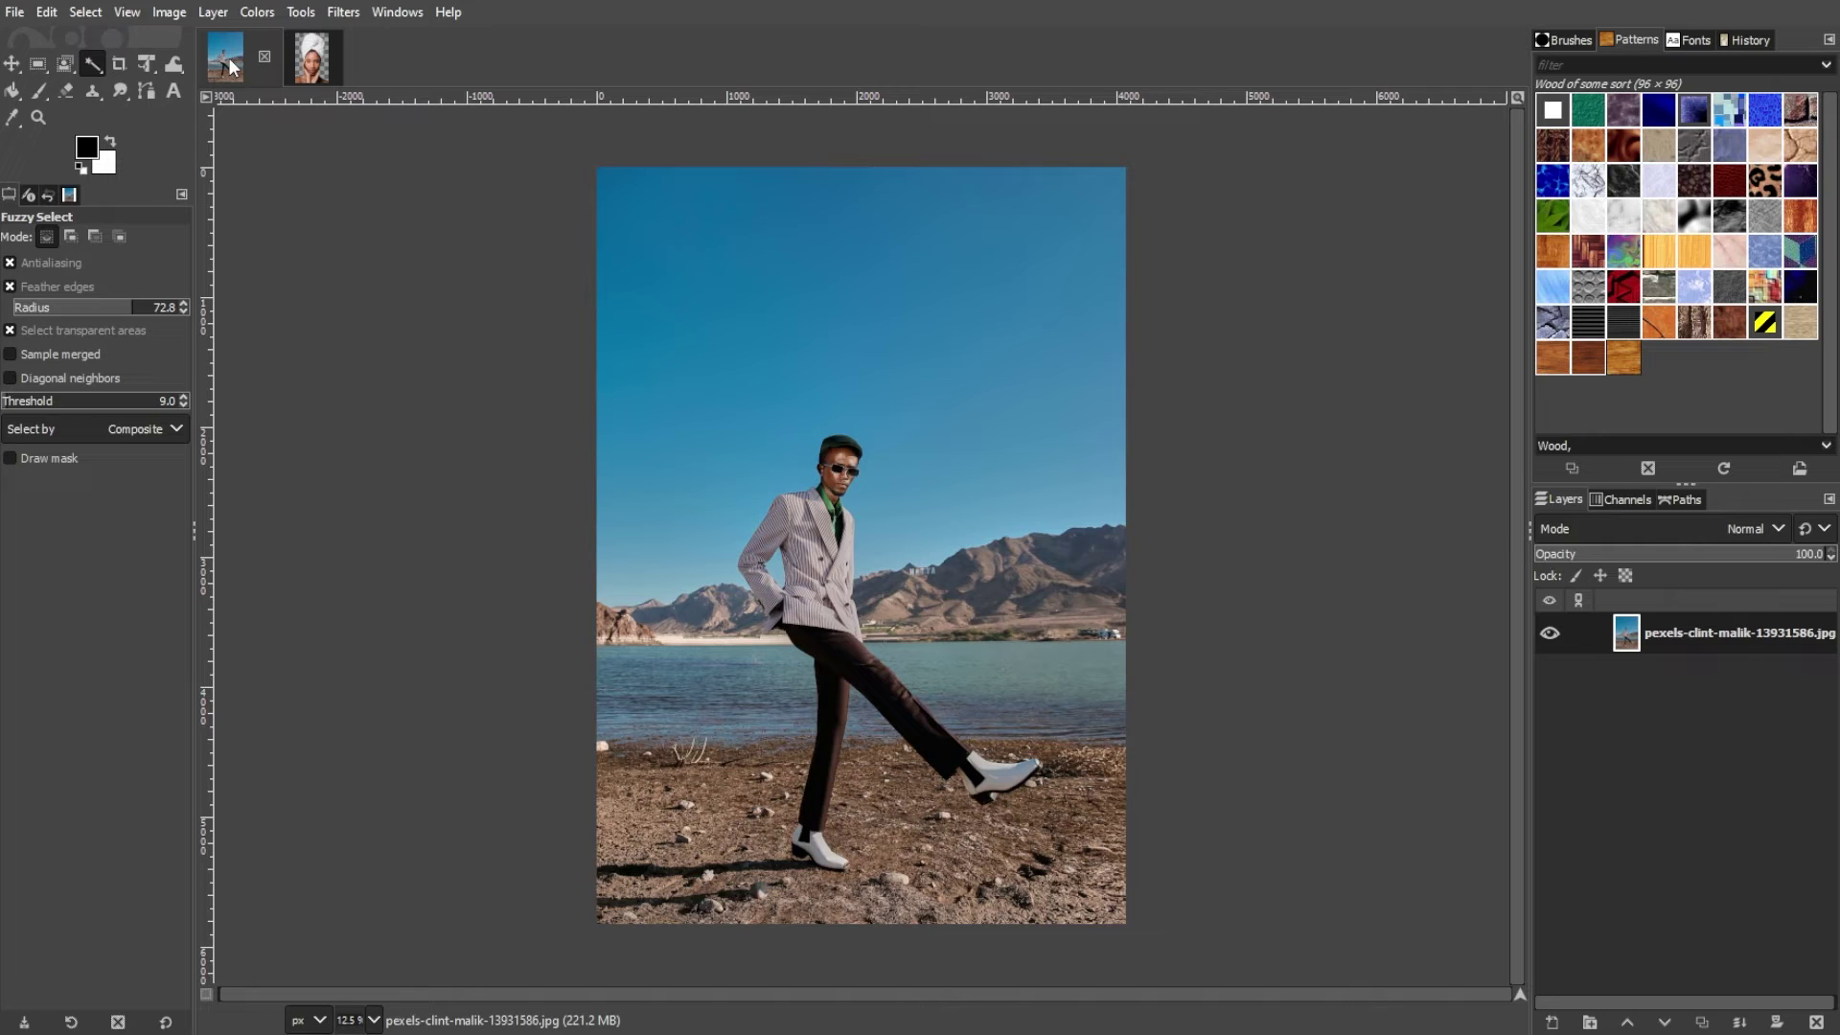
Set the Fuzzy Select threshold to 42 and select the sky above the horizon
click(76, 406)
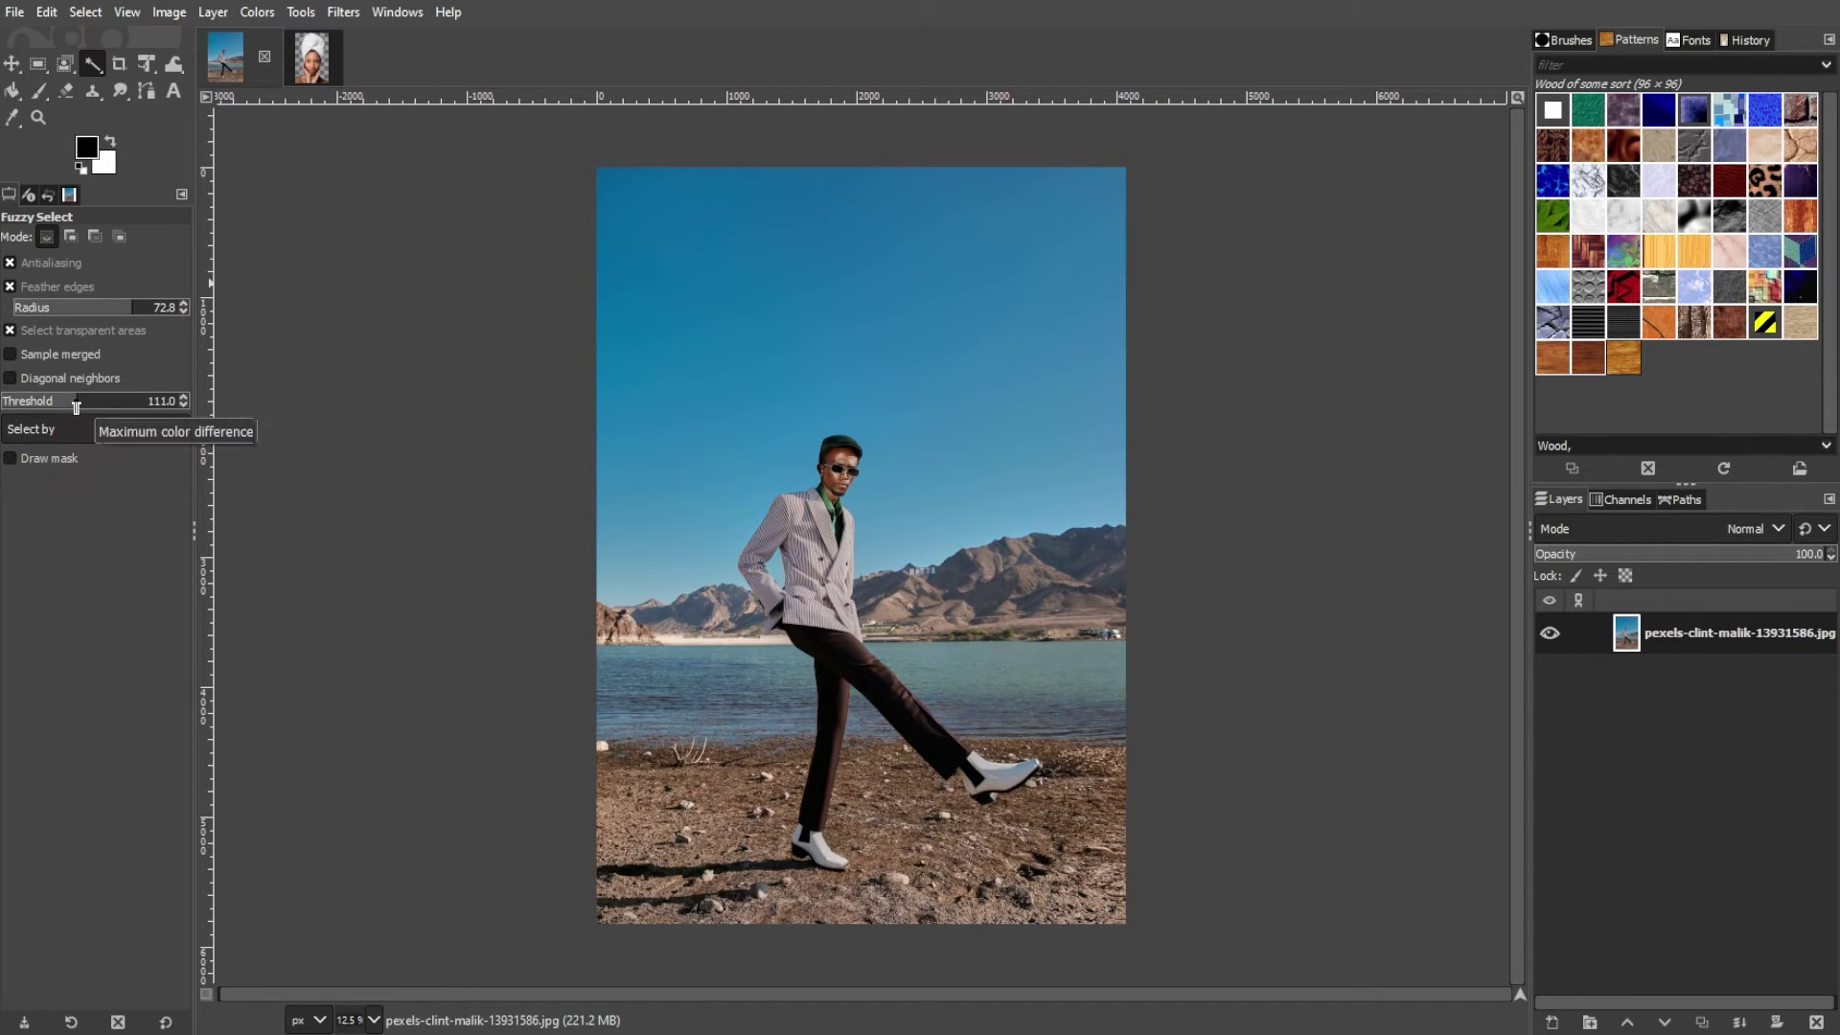
drag(76, 407, 34, 402)
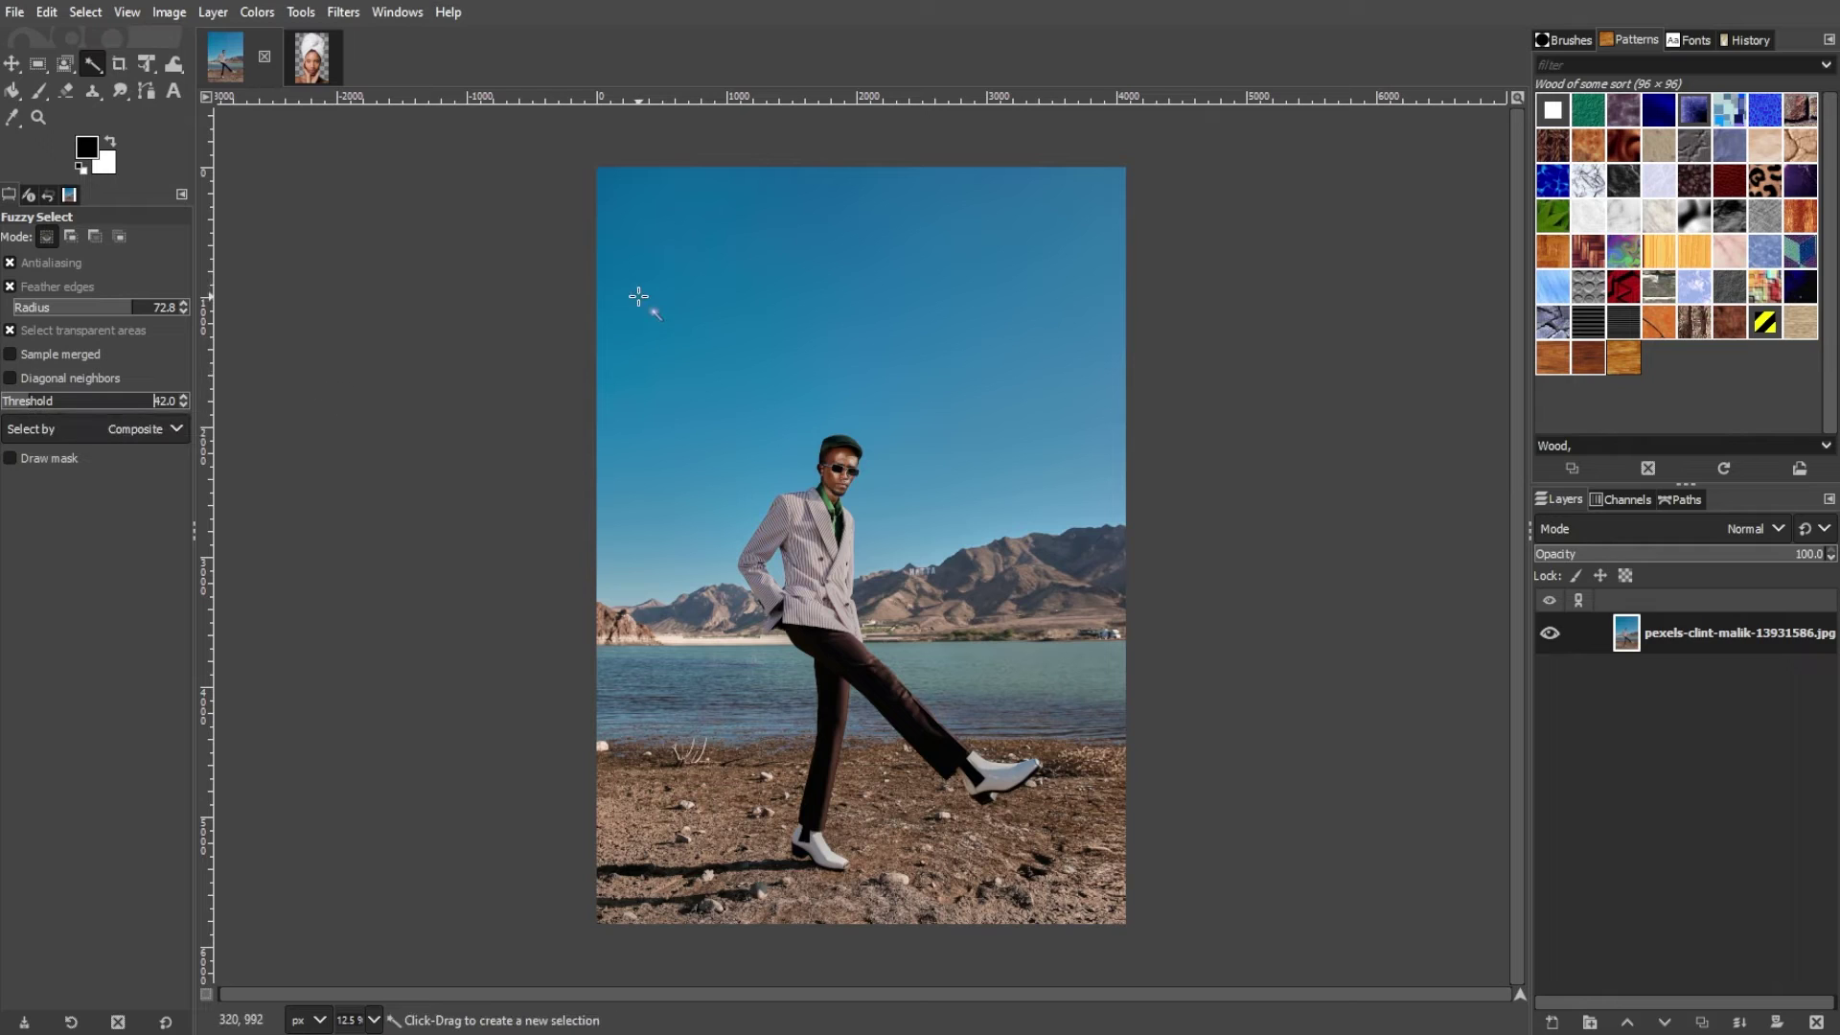
click(694, 281)
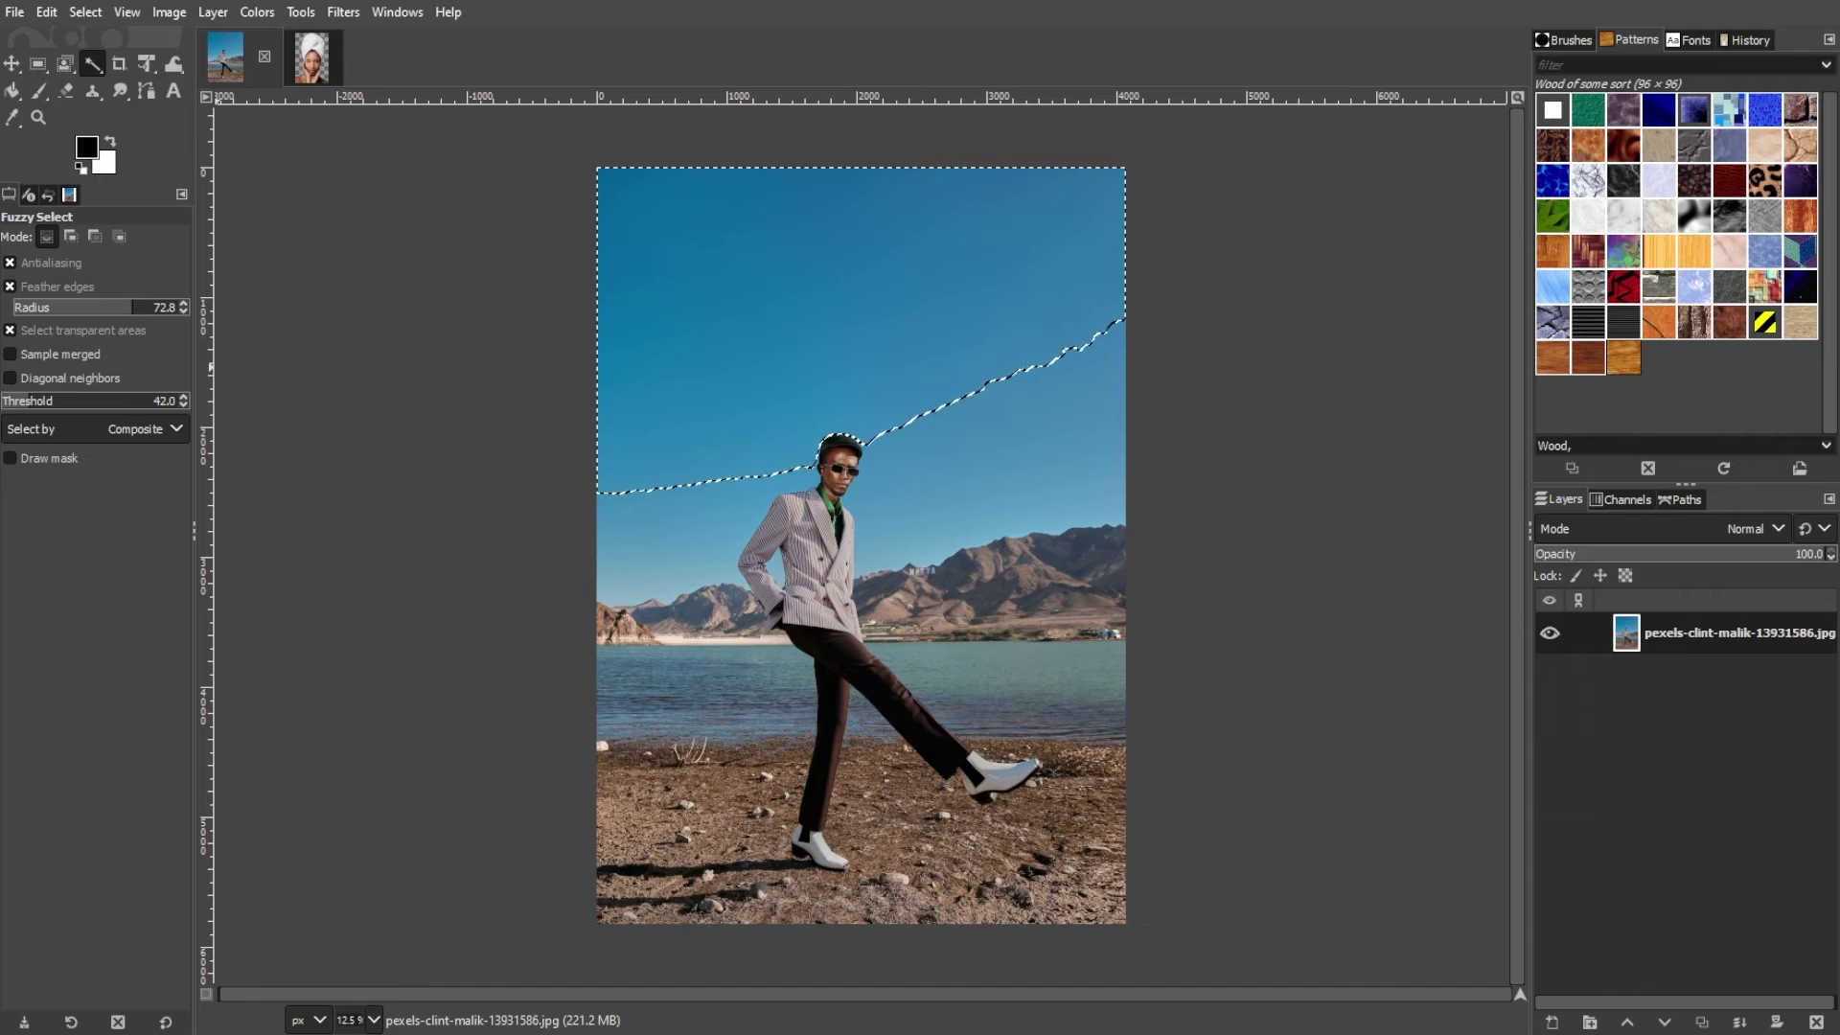
Lower the threshold to 25.5, reselect the sky, and delete it to transparency
drag(31, 401, 20, 401)
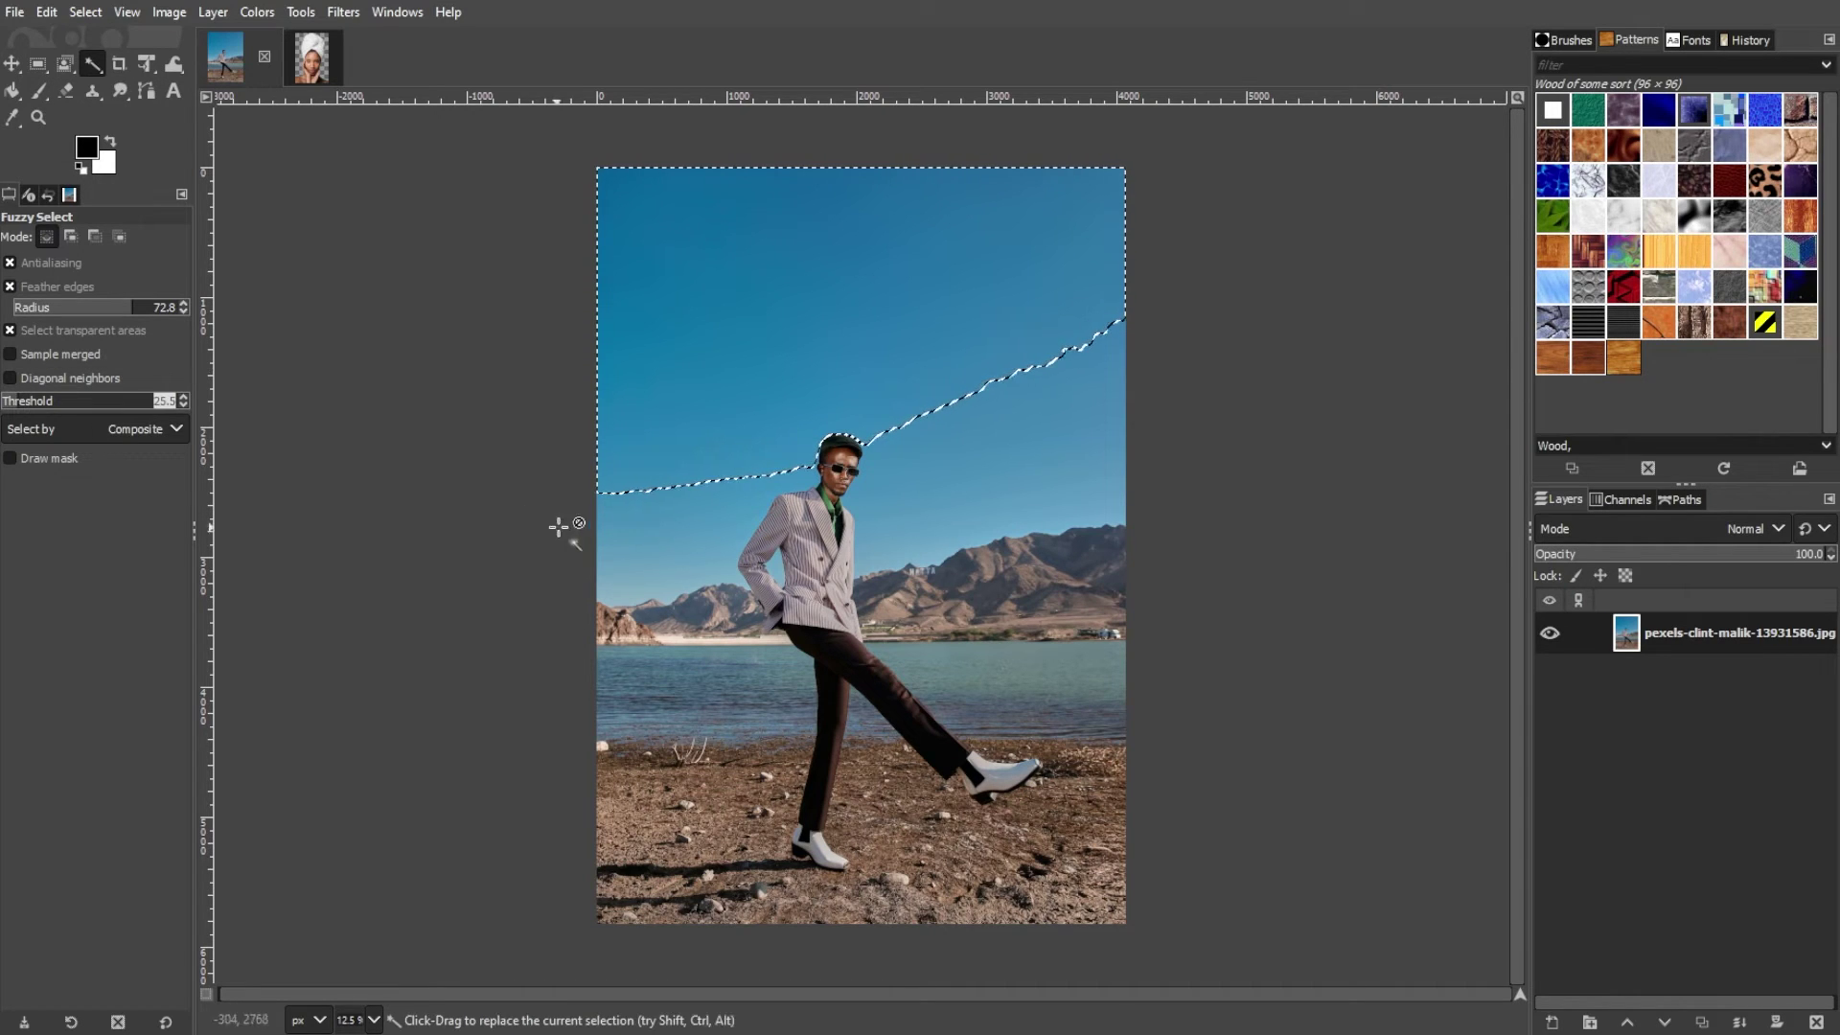
click(655, 539)
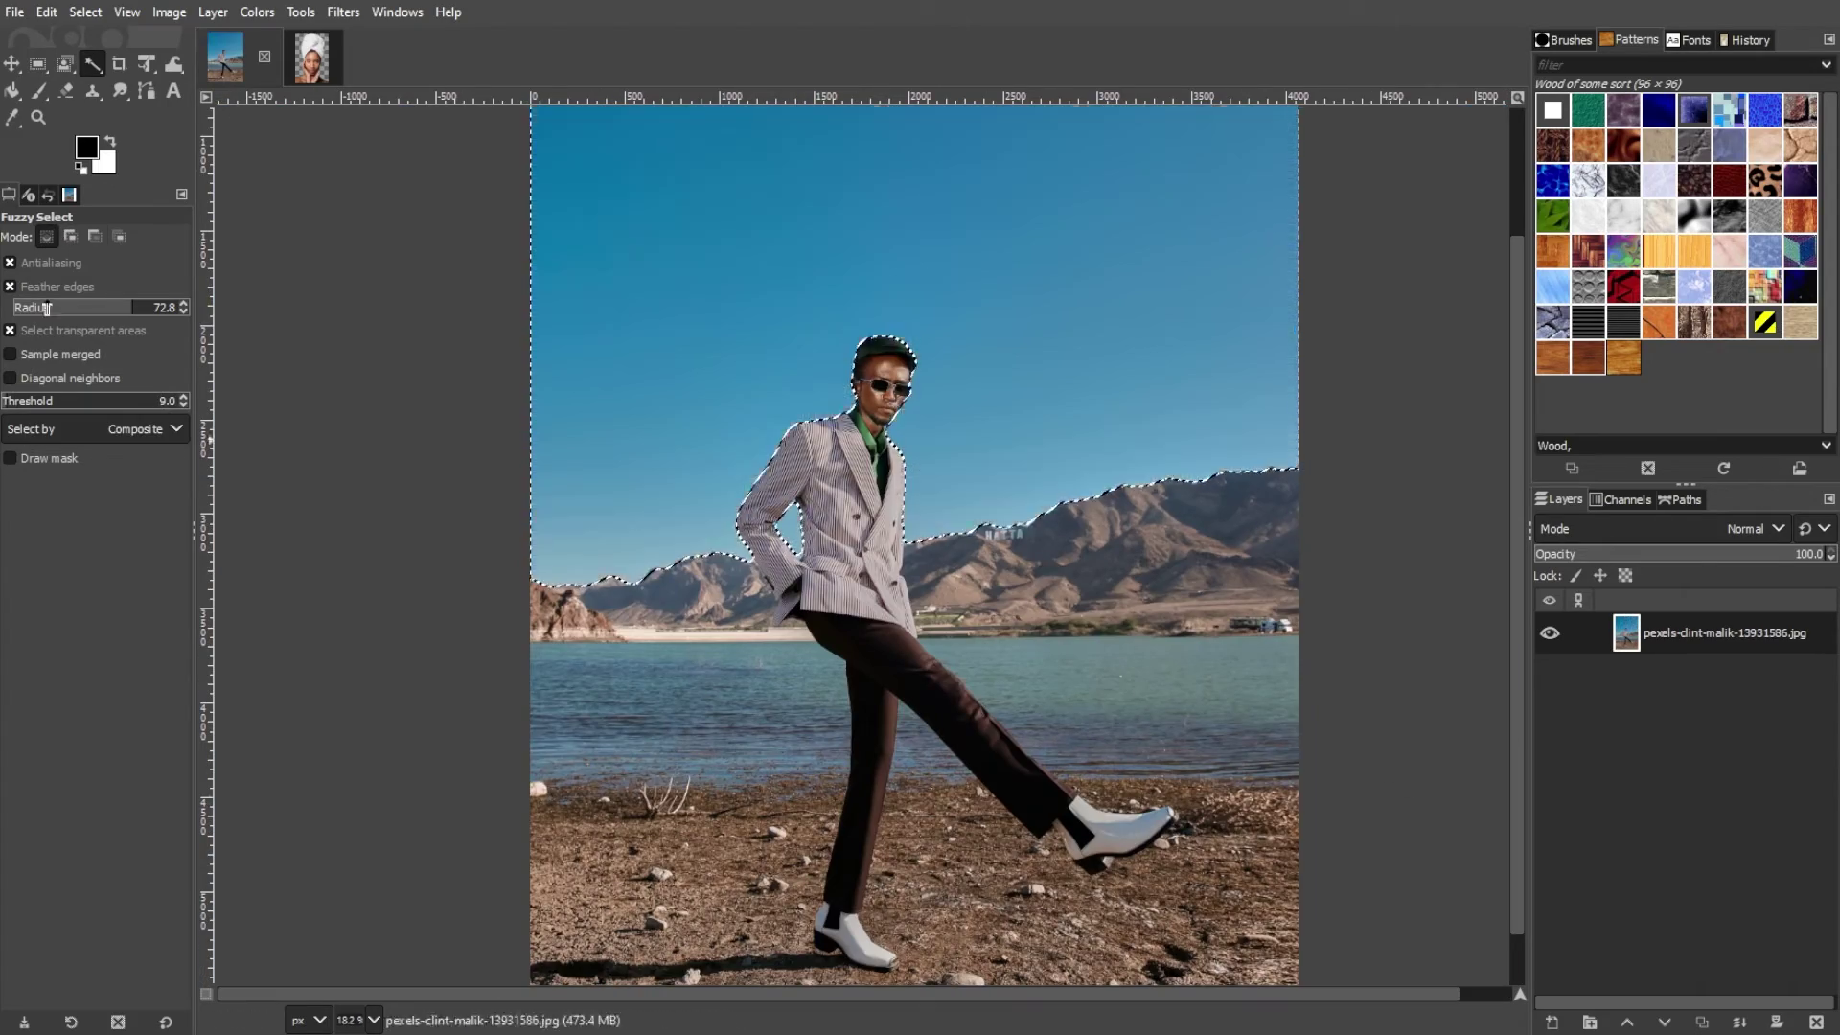
key(Delete)
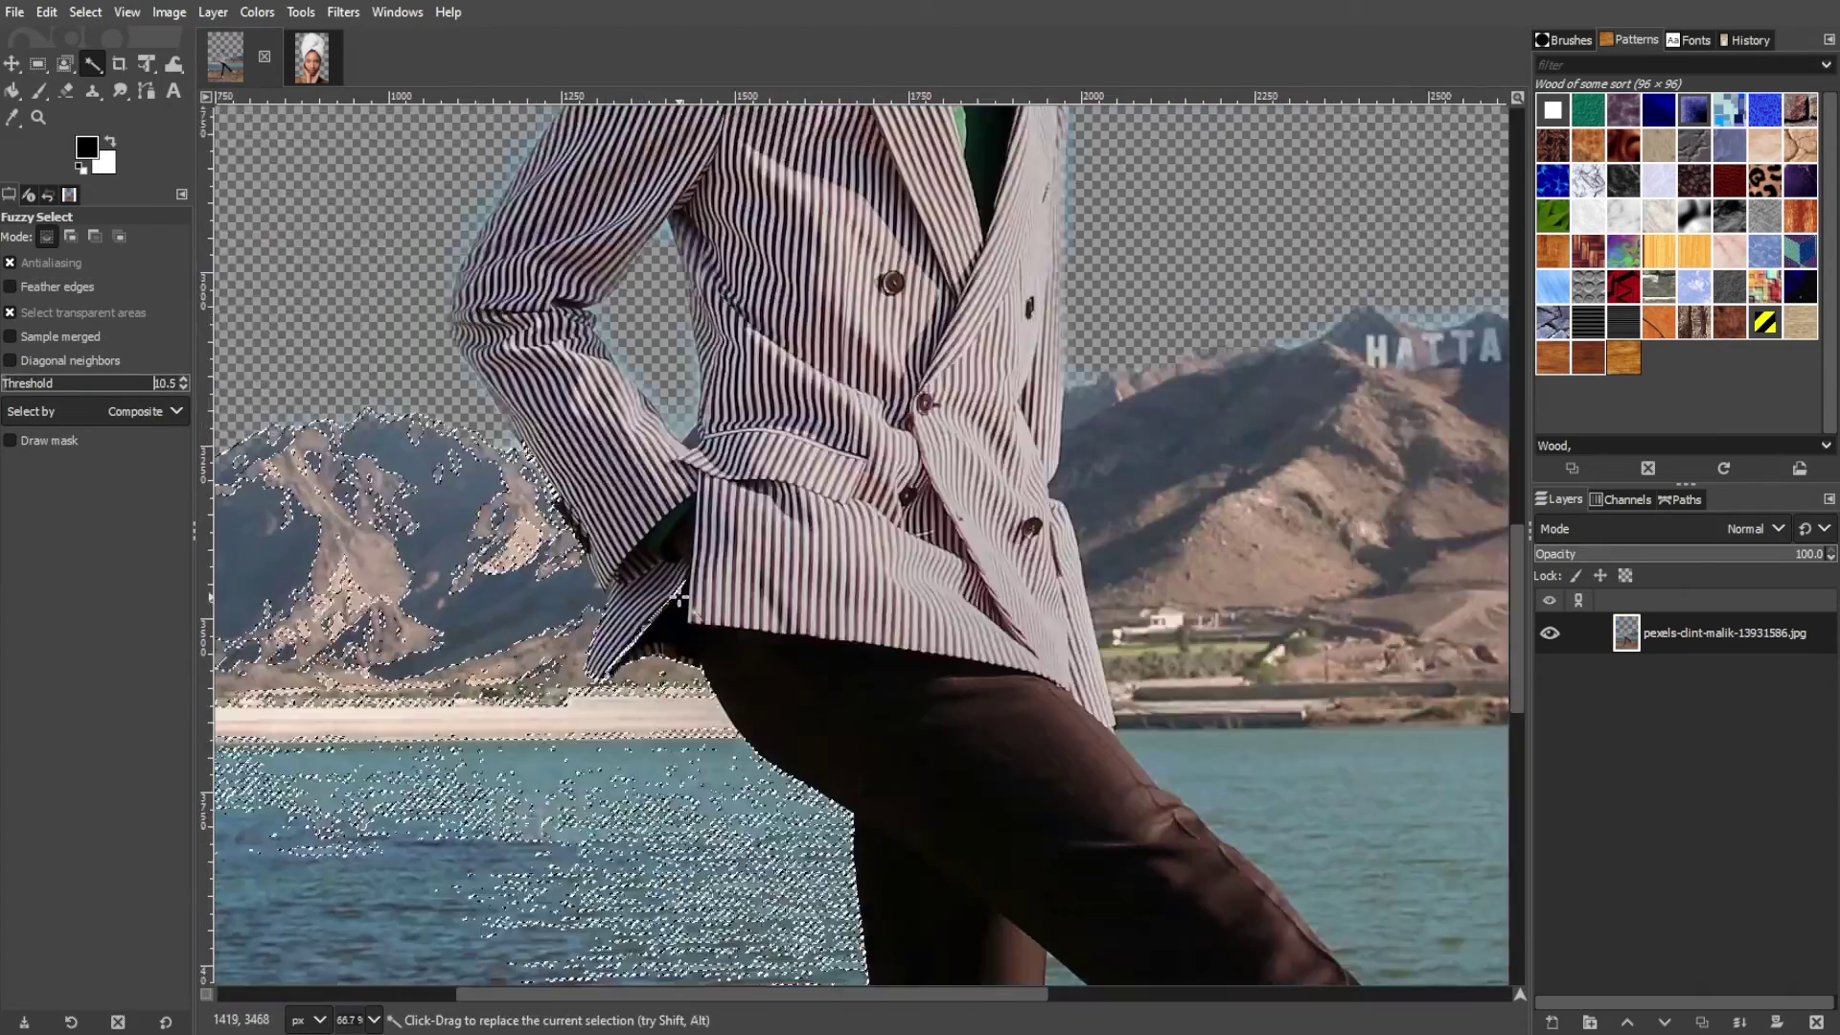
Select the leftover sky along the man's jacket
scroll(679, 596, up, 5)
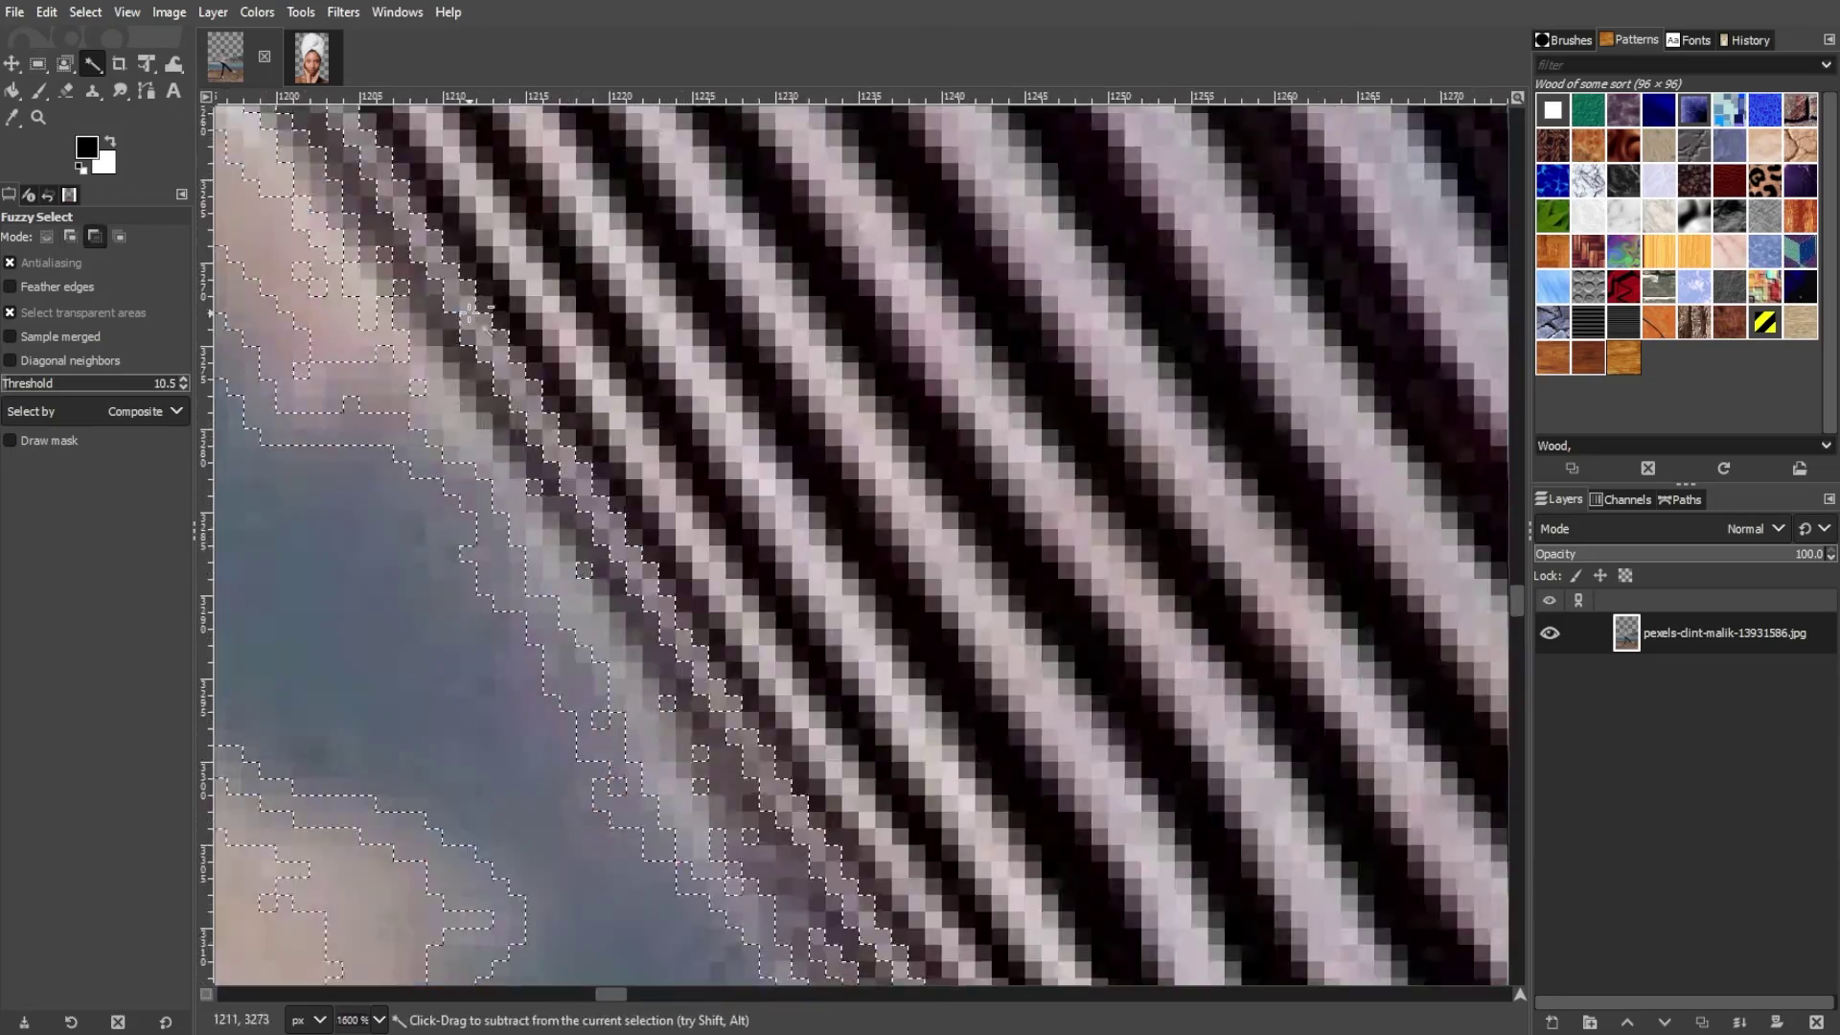
drag(412, 757, 444, 774)
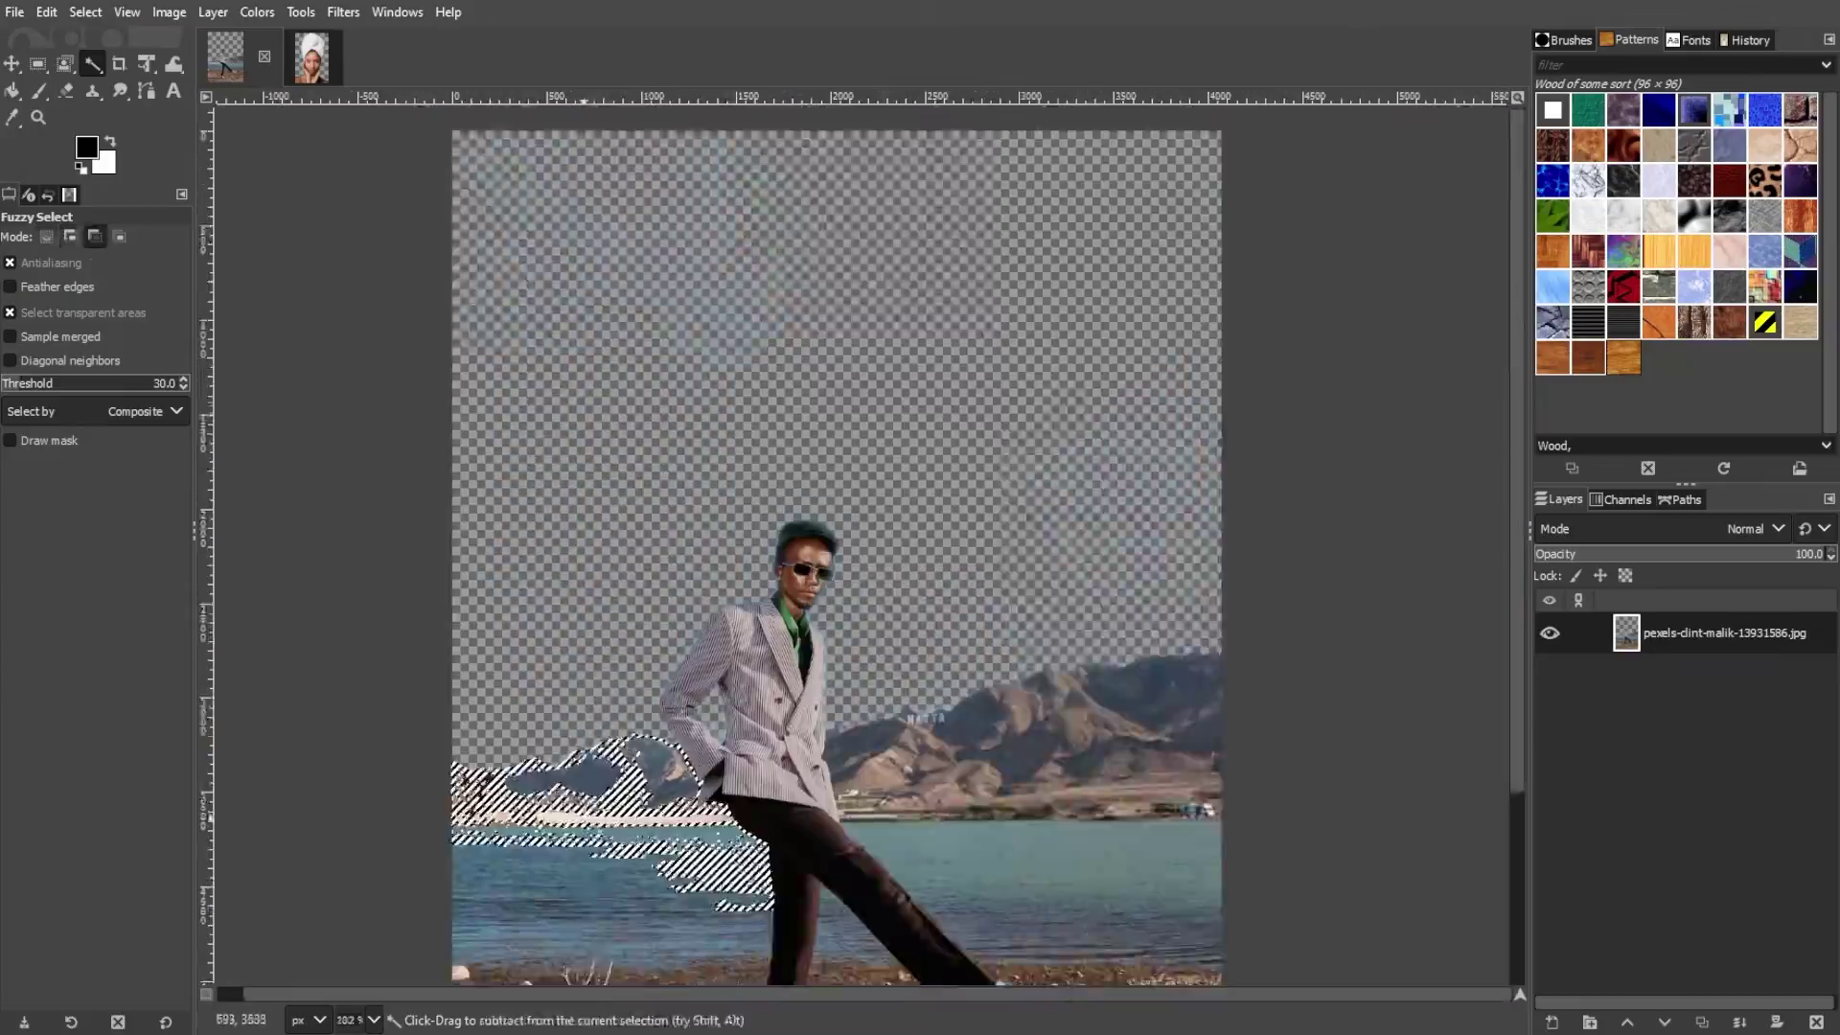
scroll(505, 865, up, 3)
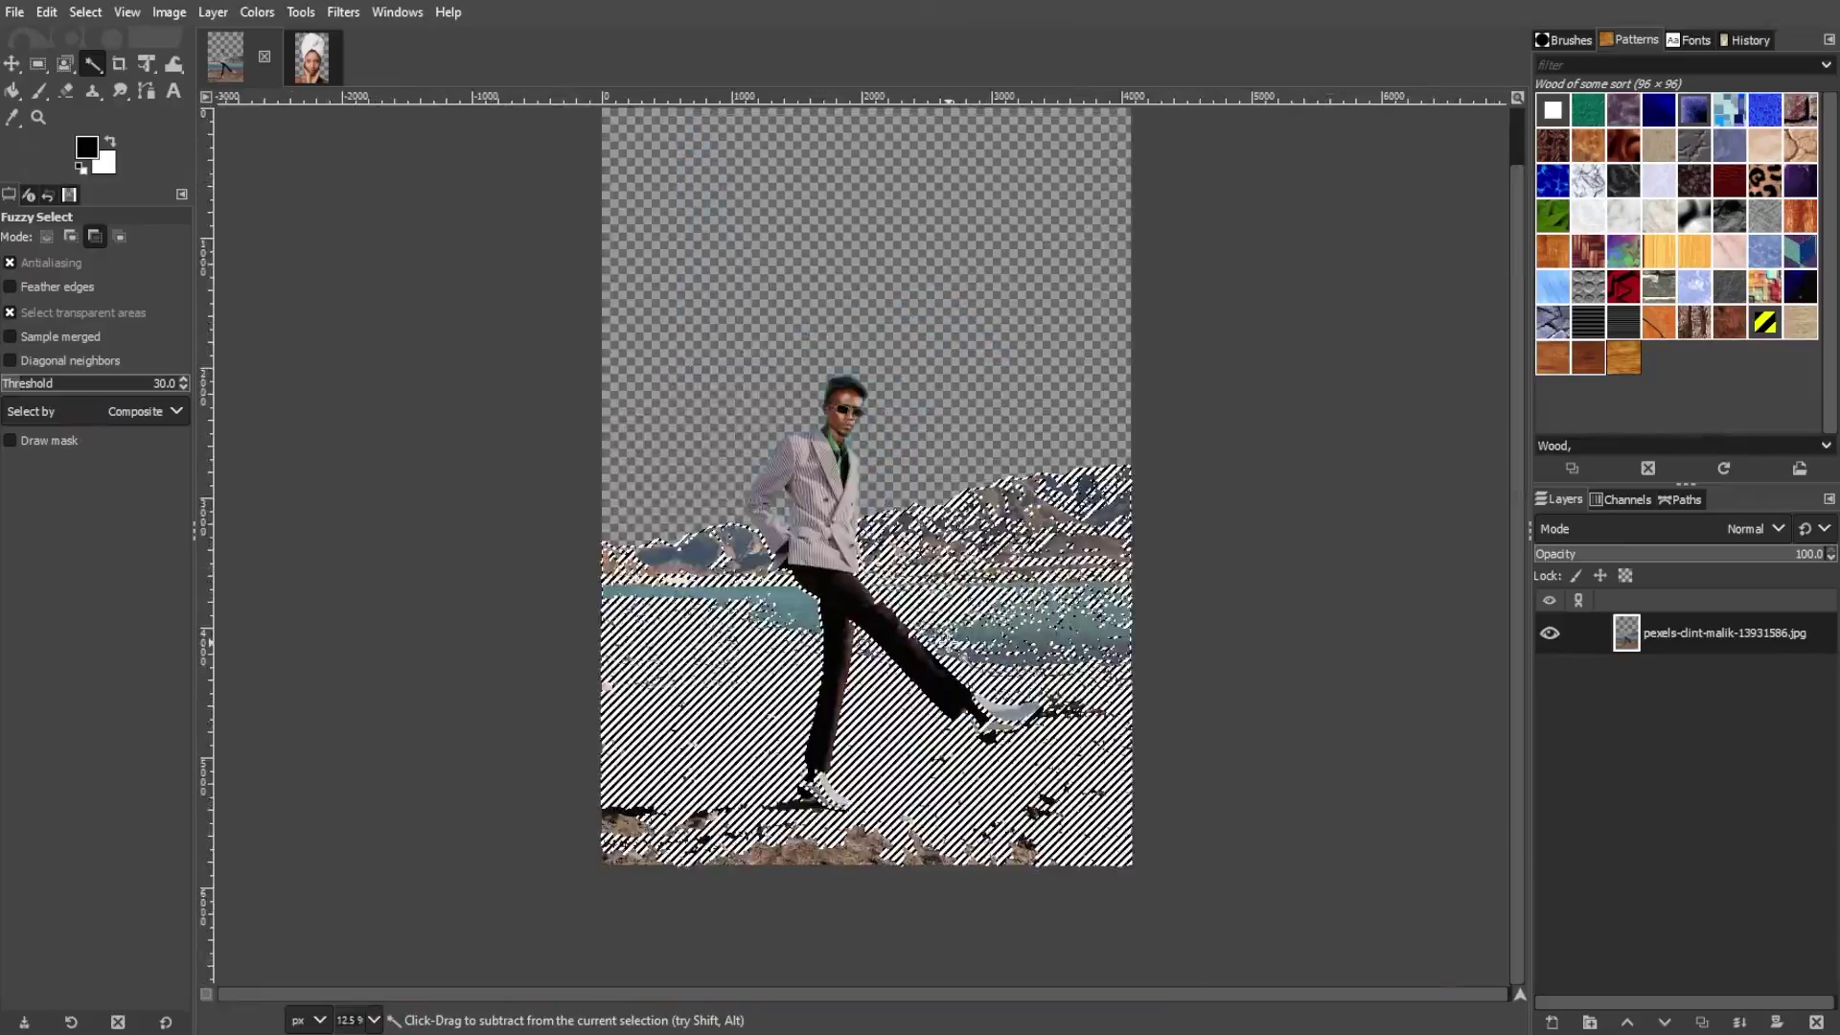
scroll(757, 862, up, 4)
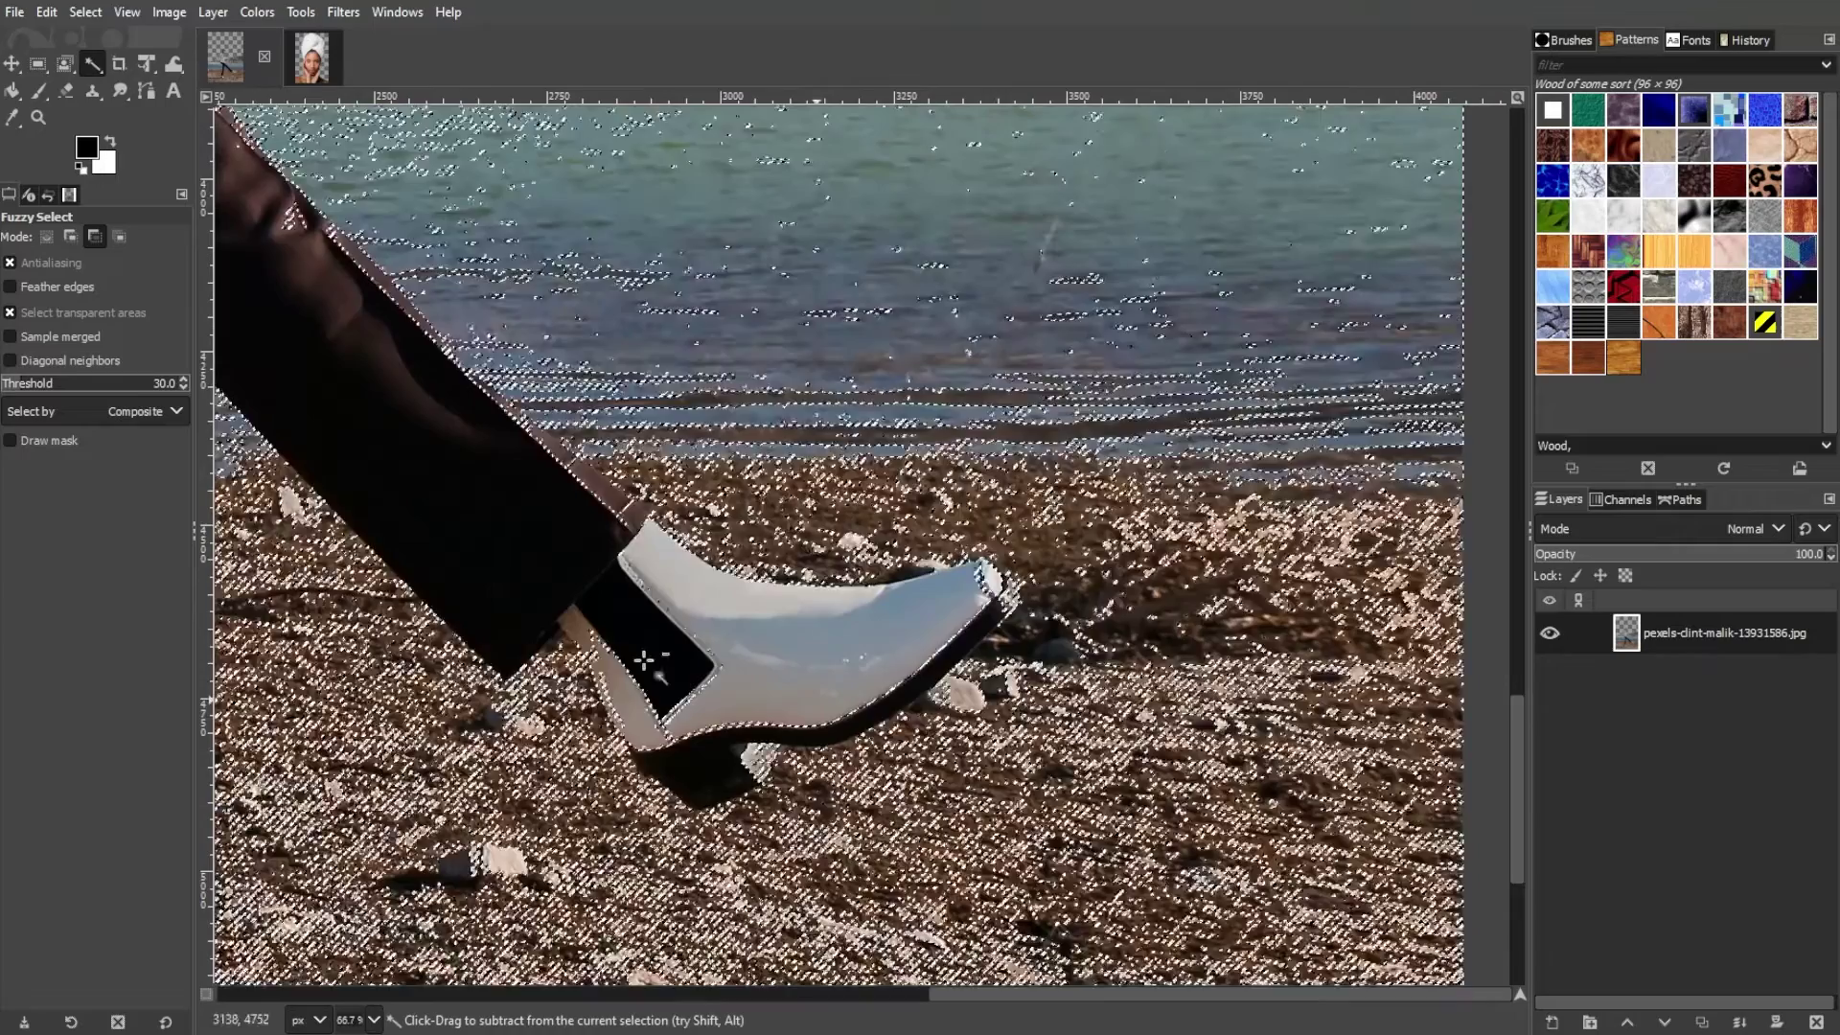
scroll(508, 801, down, 5)
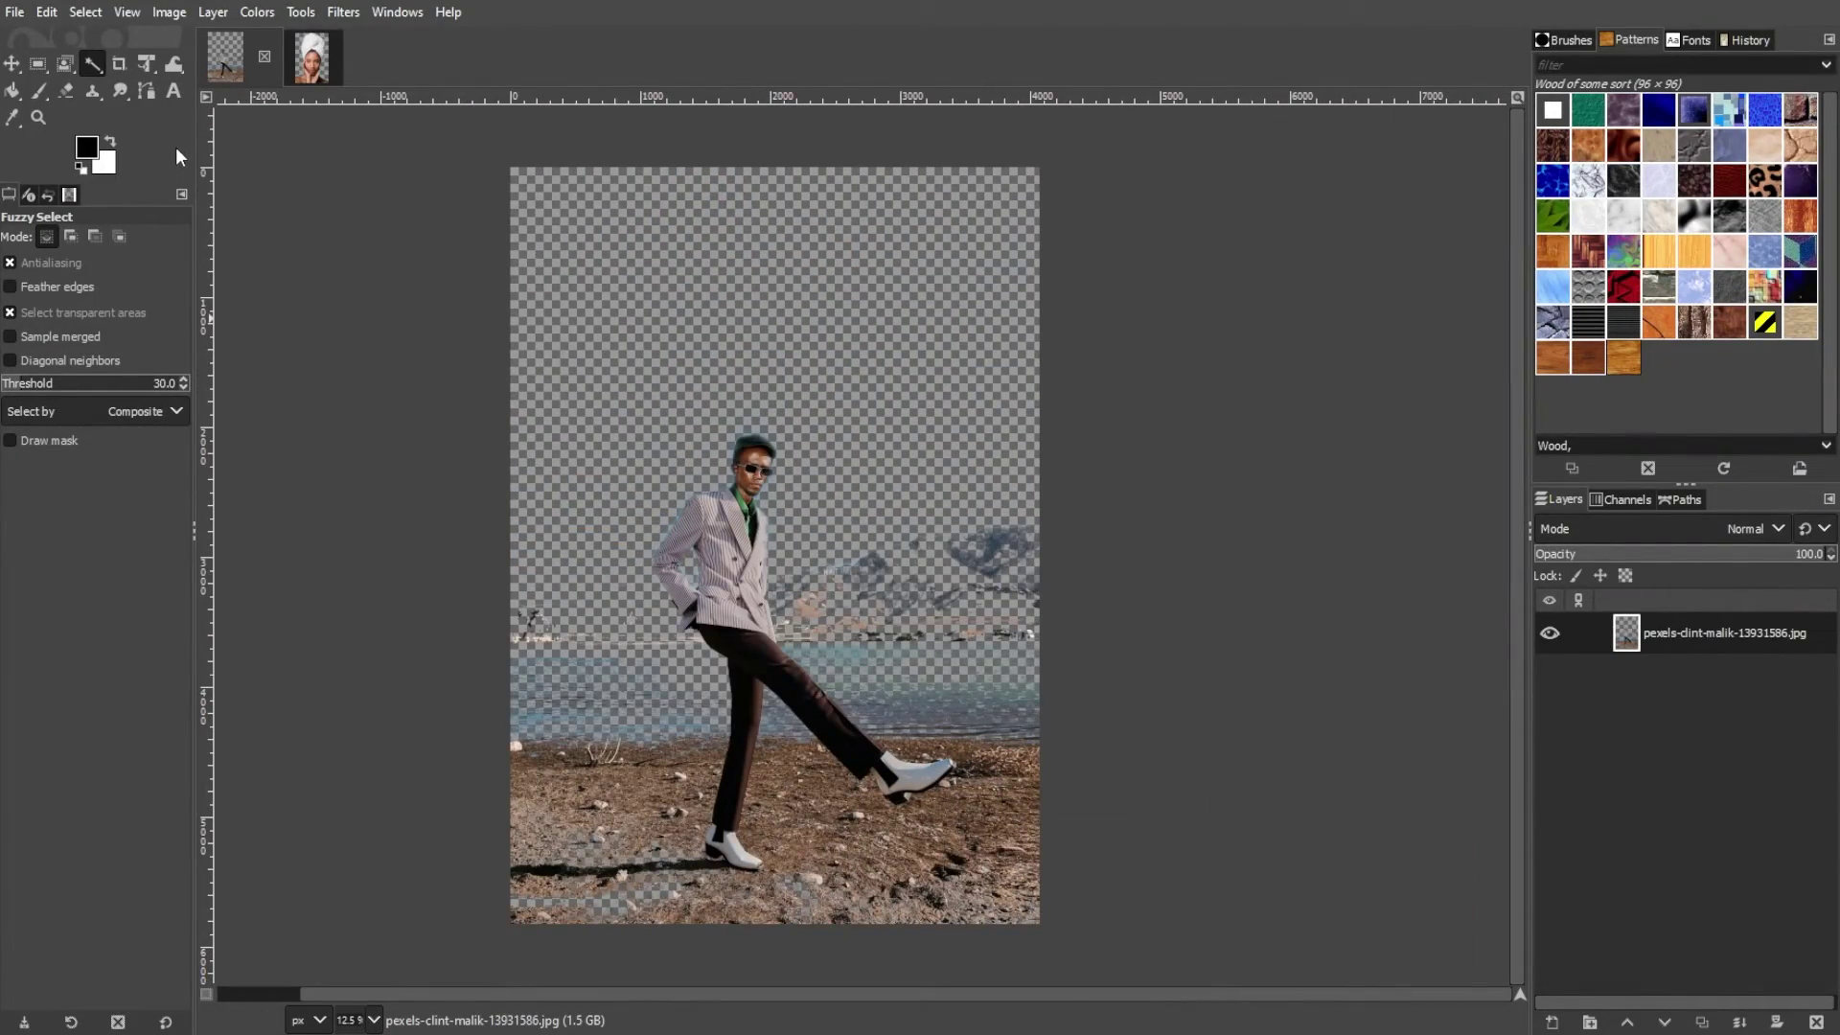
key(shift+e)
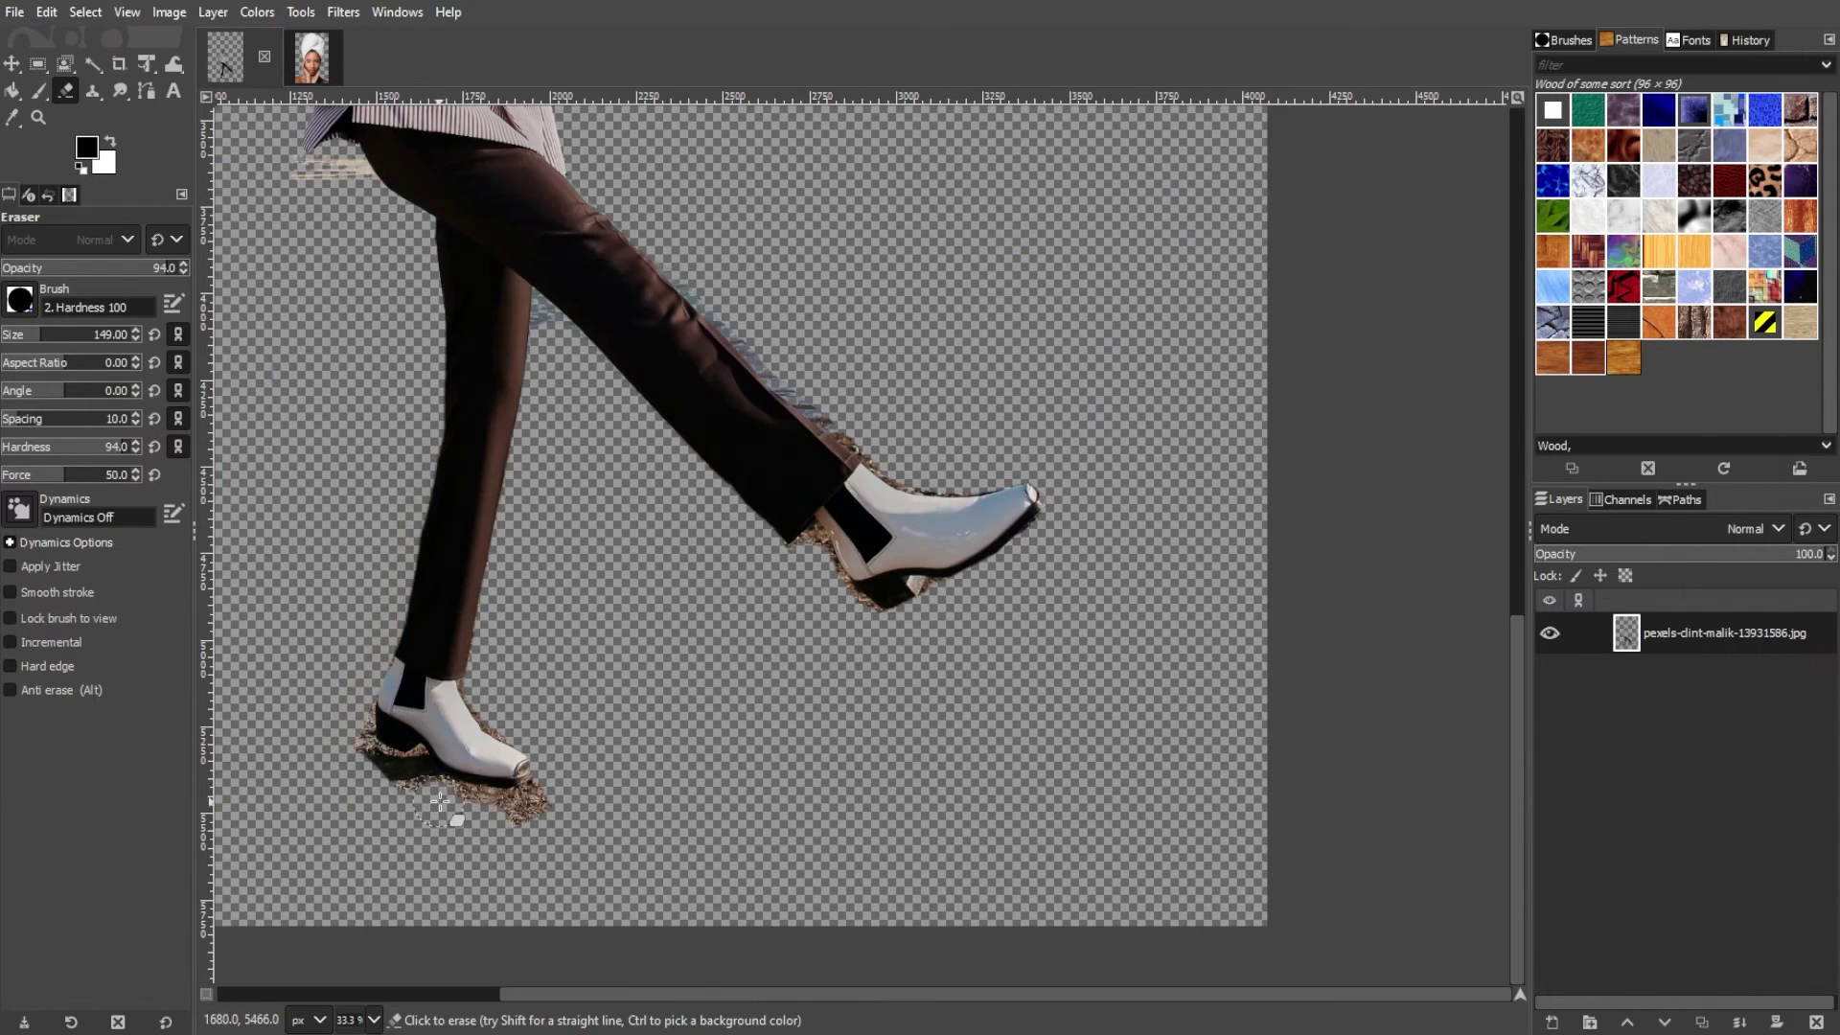
Erase the leftover ground and brown debris around the man's boots and heel
drag(440, 801, 366, 734)
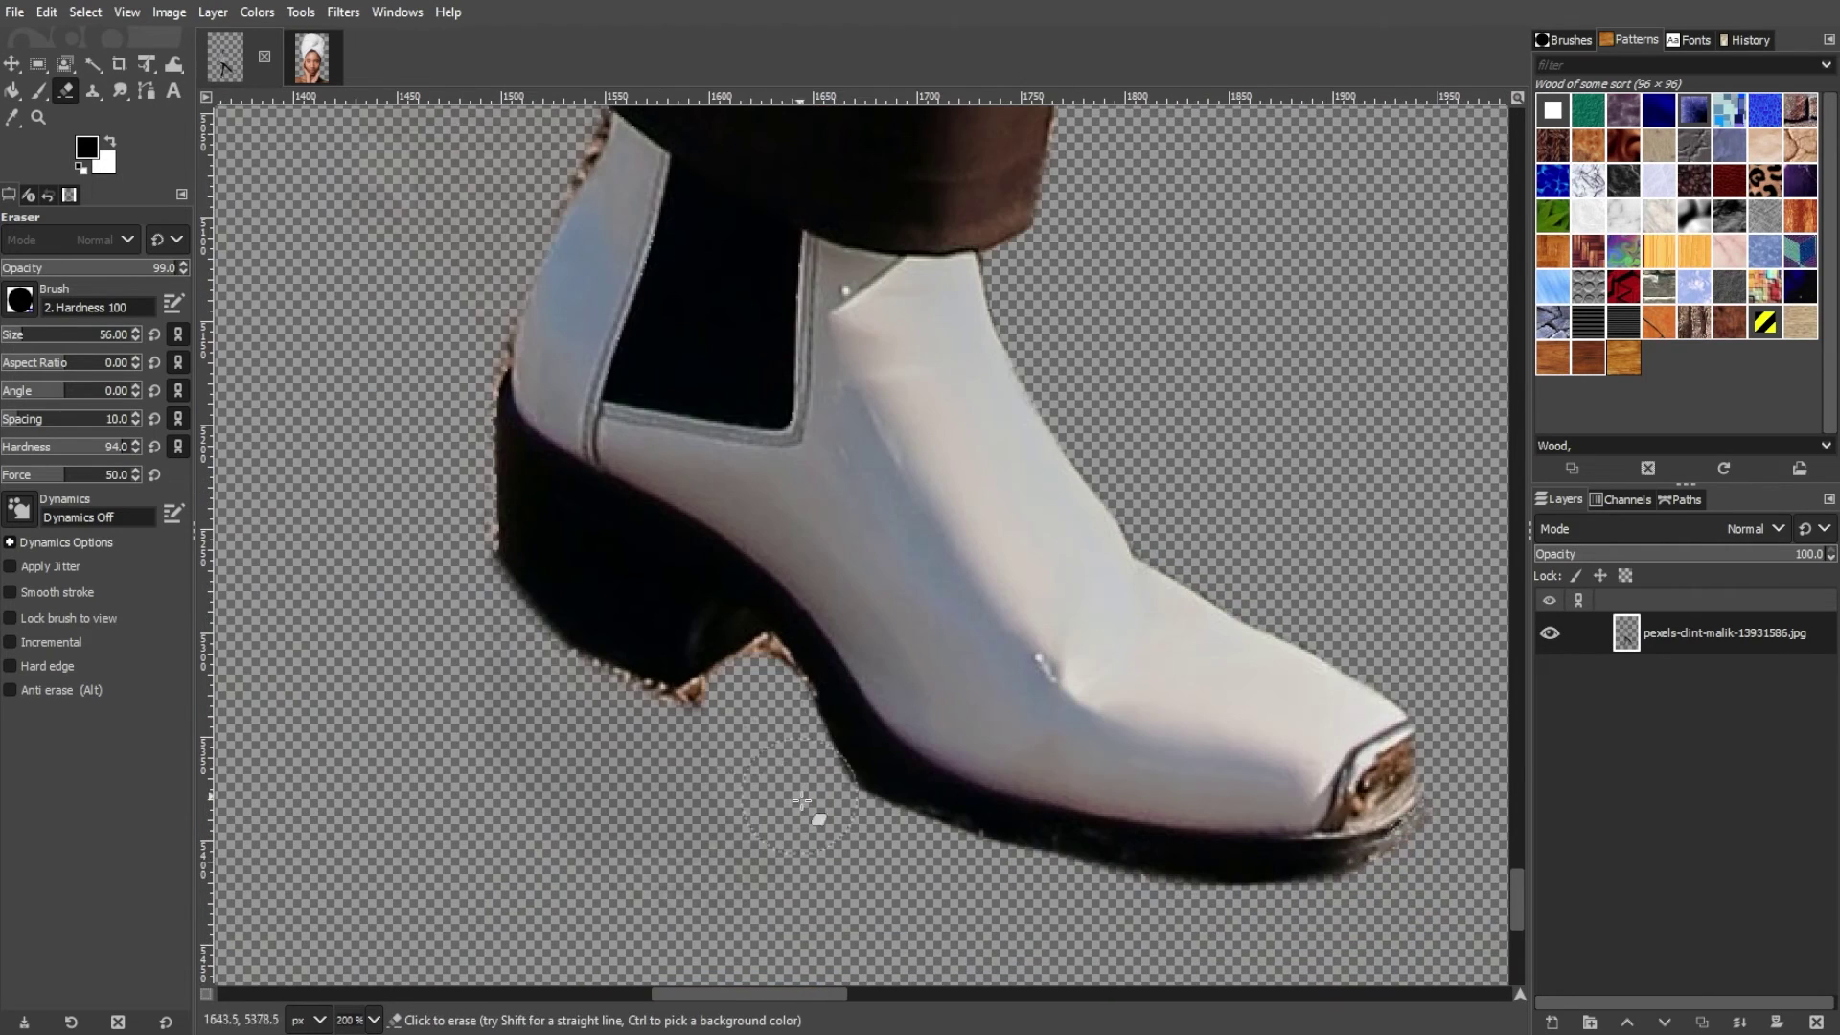
drag(689, 694, 766, 661)
drag(766, 662, 508, 566)
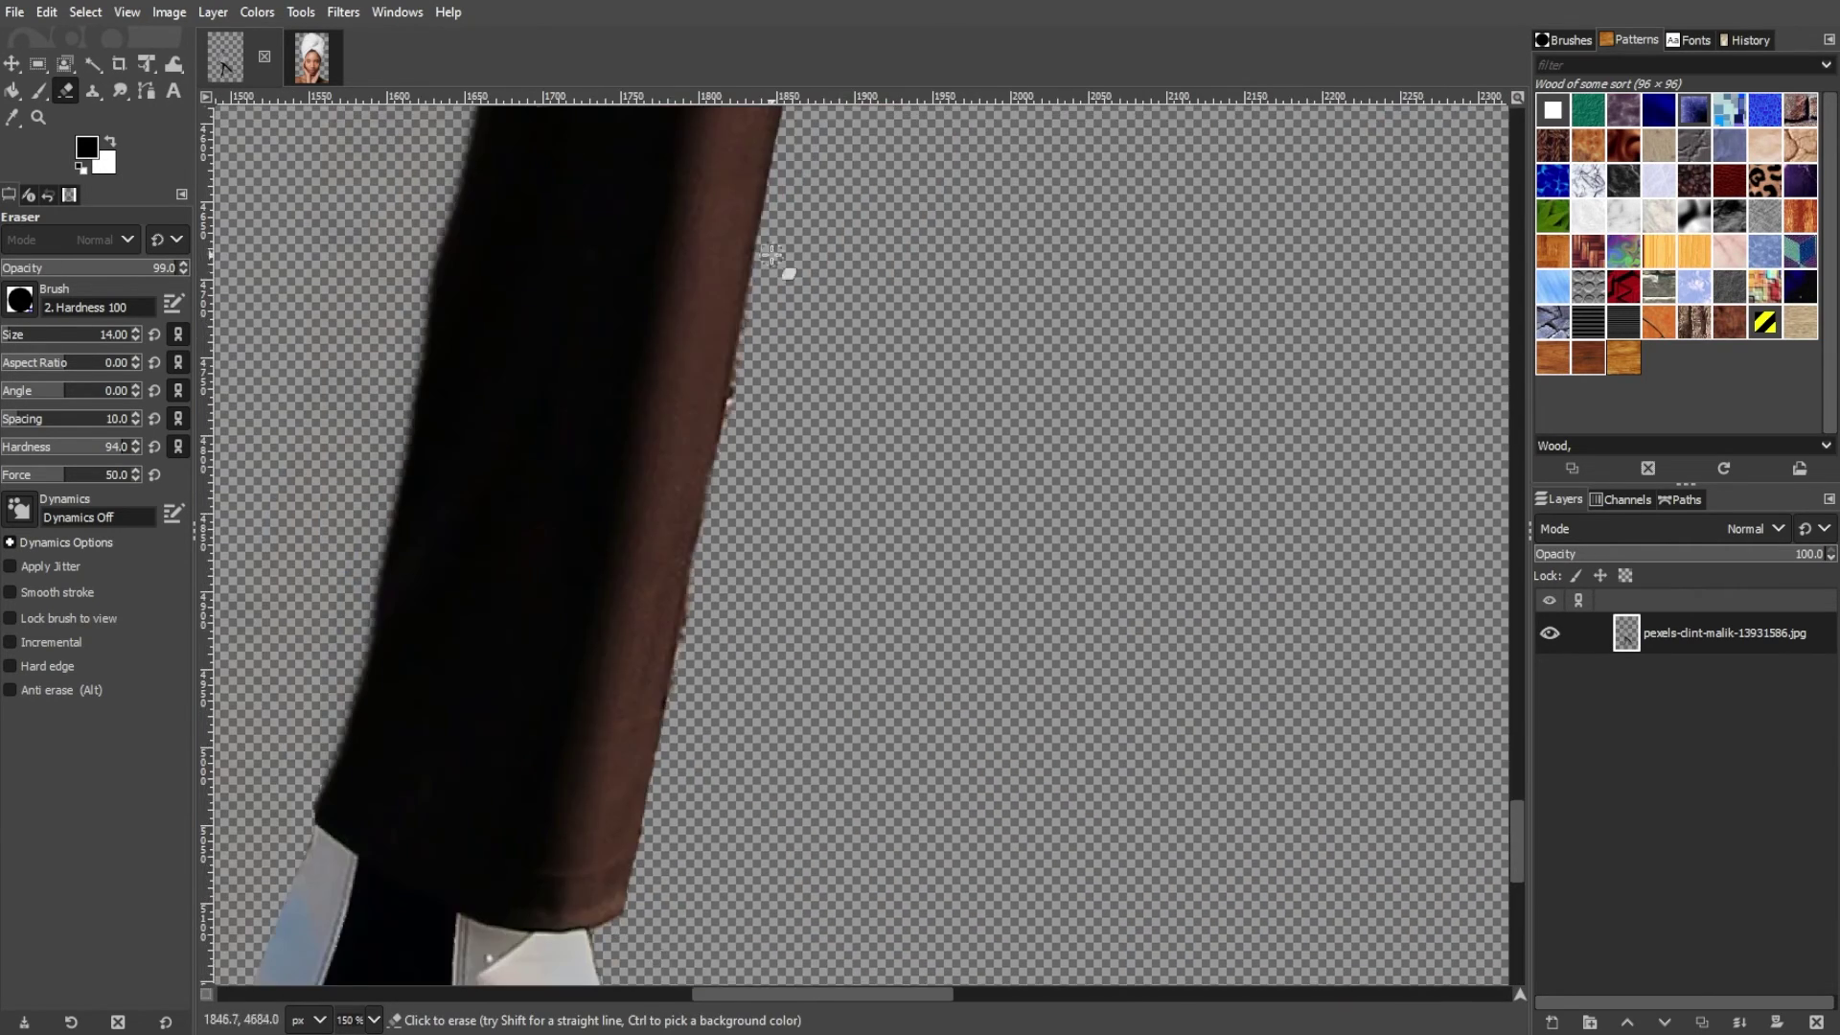
drag(1018, 422, 920, 402)
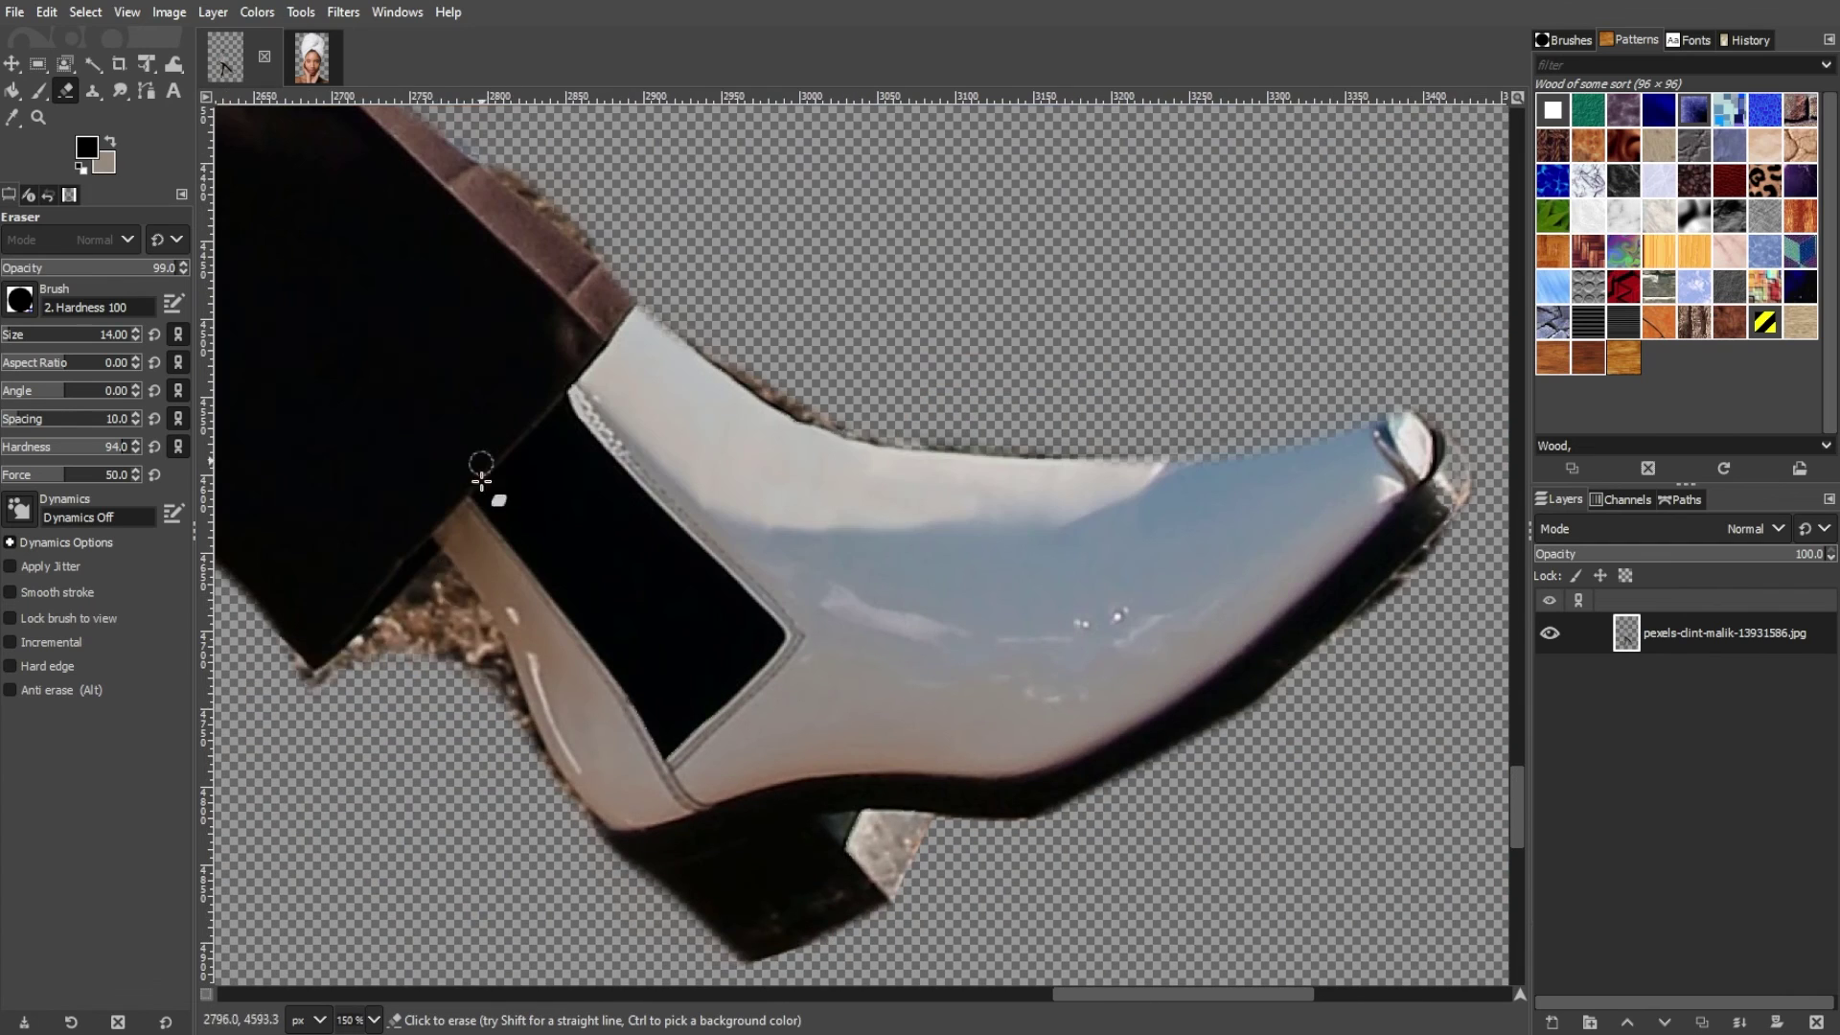
mouse_move(485, 480)
mouse_down()
mouse_move(451, 613)
mouse_move(536, 671)
mouse_up()
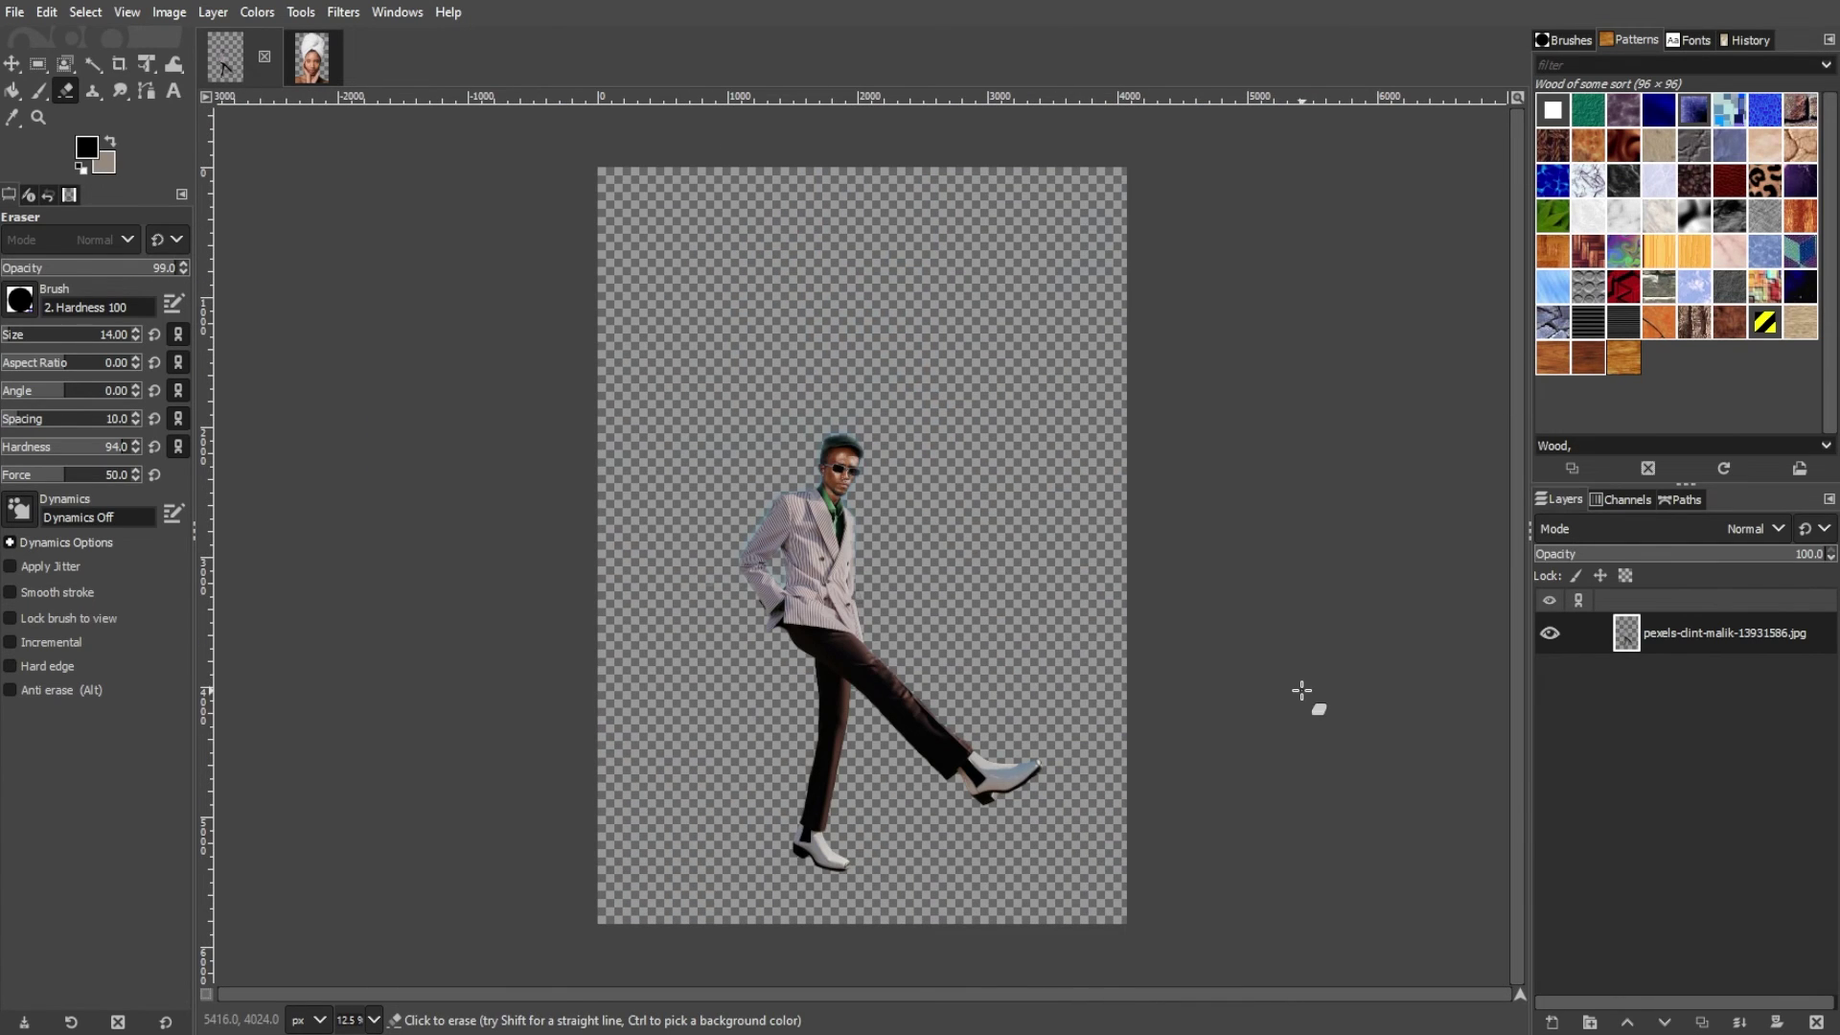
click(312, 57)
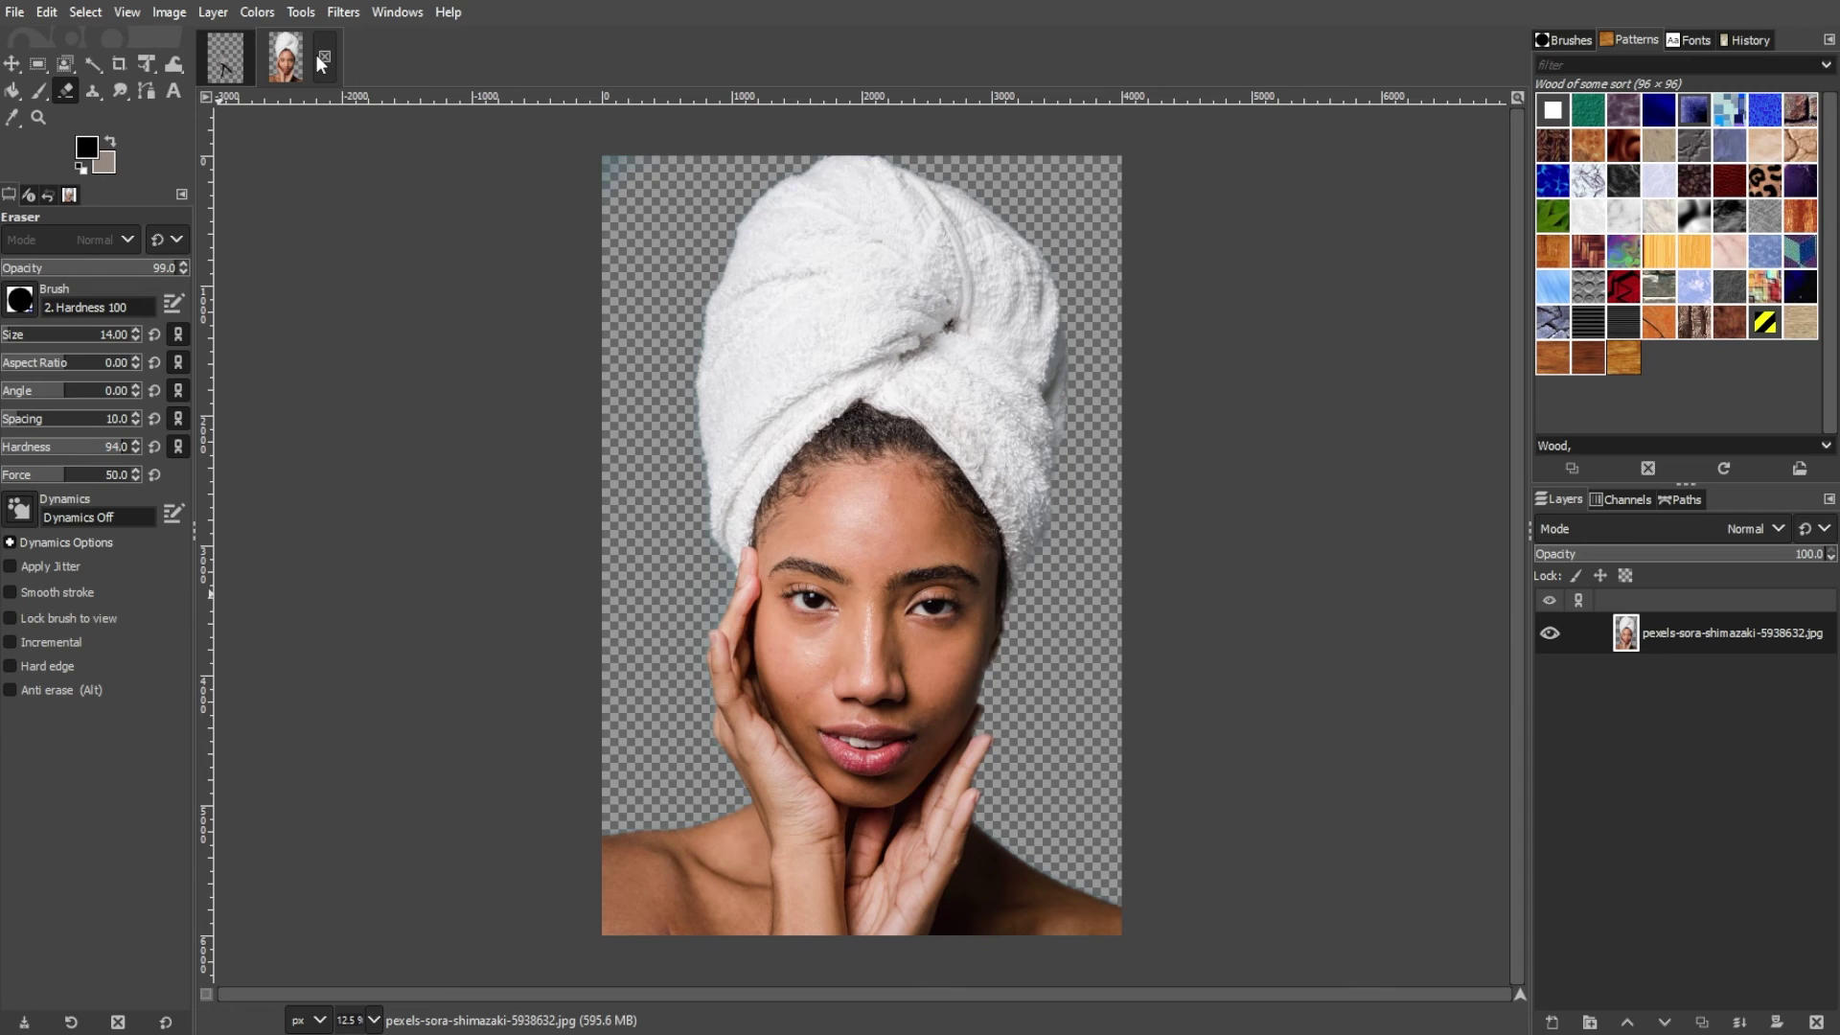